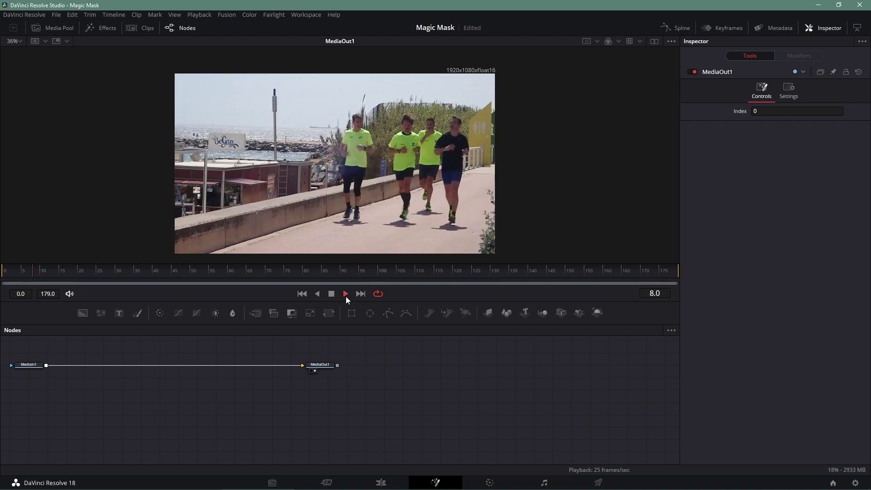
Stop playback, add a DepthMap1 node, drop it onto the MediaIn1–MediaOut1 link and view it.
{"action": "left_click", "coordinate": [331, 294]}
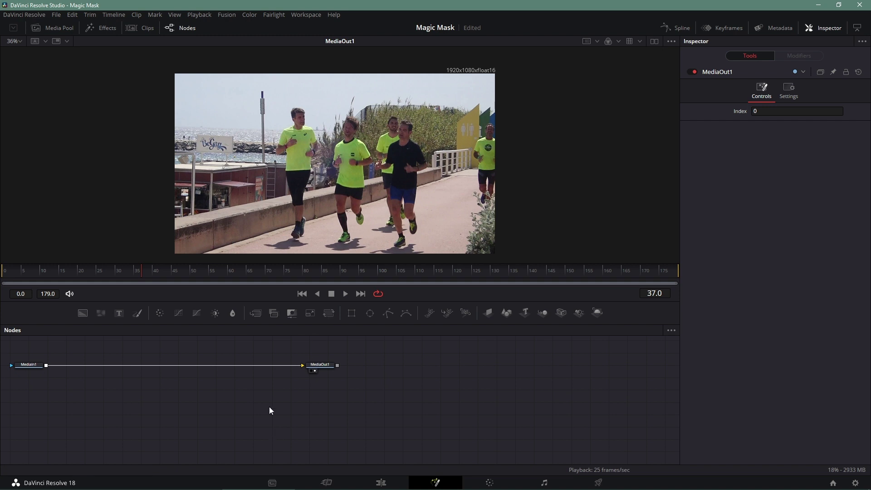
{"action": "key", "text": "shift+space"}
{"action": "type", "text": "xg"}
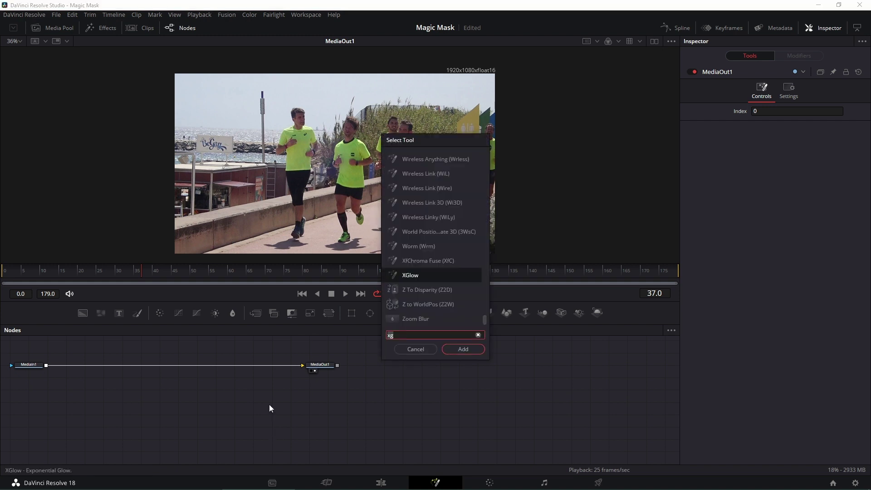
{"action": "key", "text": "BackSpace"}
{"action": "key", "text": "BackSpace"}
{"action": "type", "text": "Depth Map"}
{"action": "left_click", "coordinate": [472, 350]}
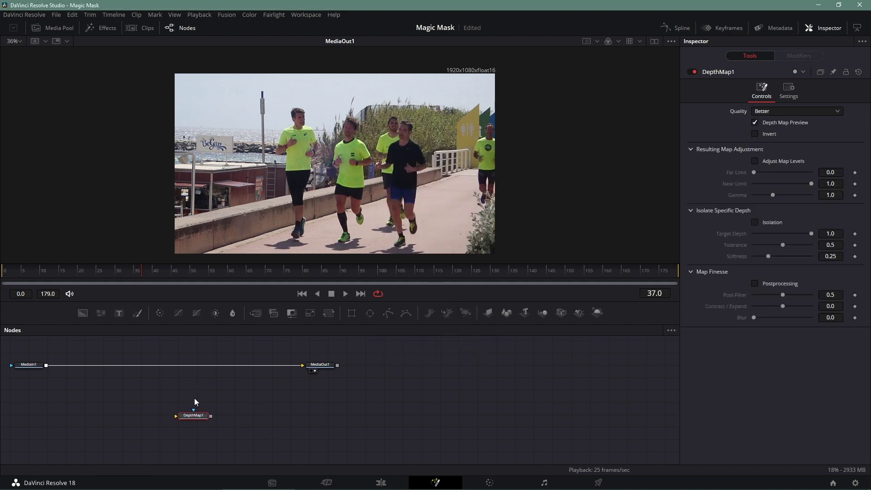
{"action": "left_click_drag", "start_coordinate": [196, 421], "coordinate": [153, 368]}
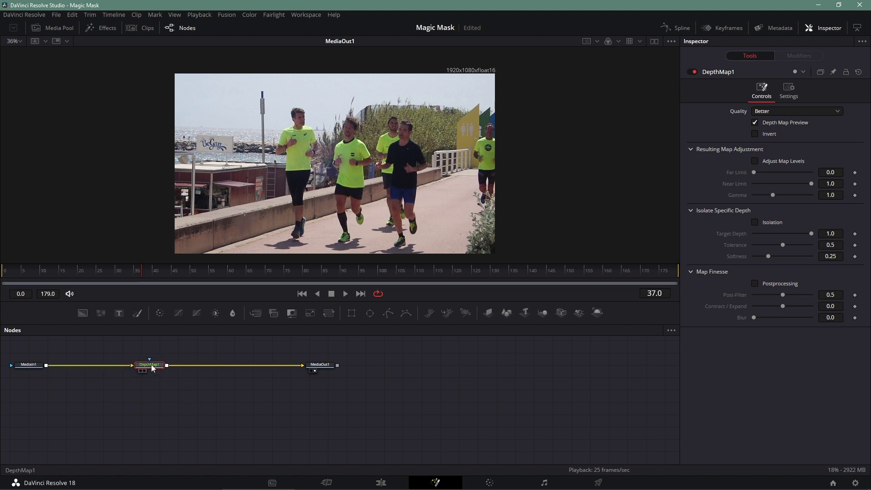
{"action": "key", "text": "1"}
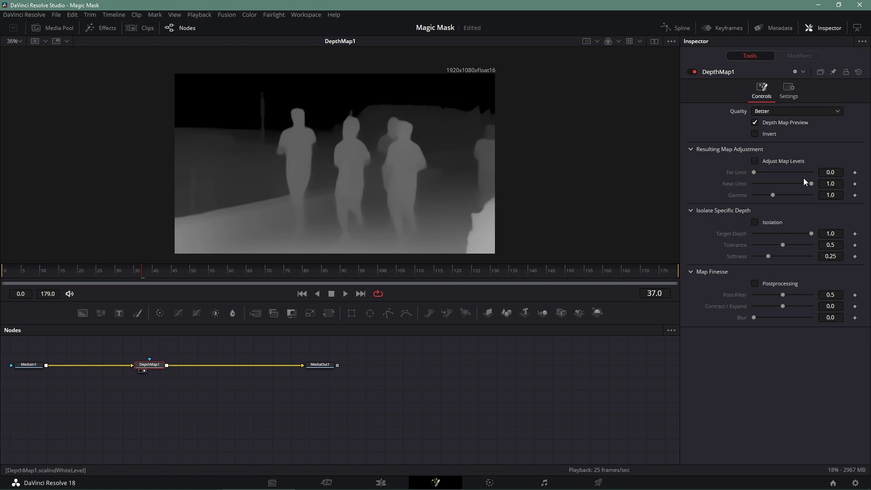
Enable map level adjustment with Far Limit 0.055, Near Limit 0.811 and Gamma 1.22.
{"action": "left_click", "coordinate": [783, 162]}
{"action": "left_click_drag", "start_coordinate": [761, 173], "coordinate": [762, 173]}
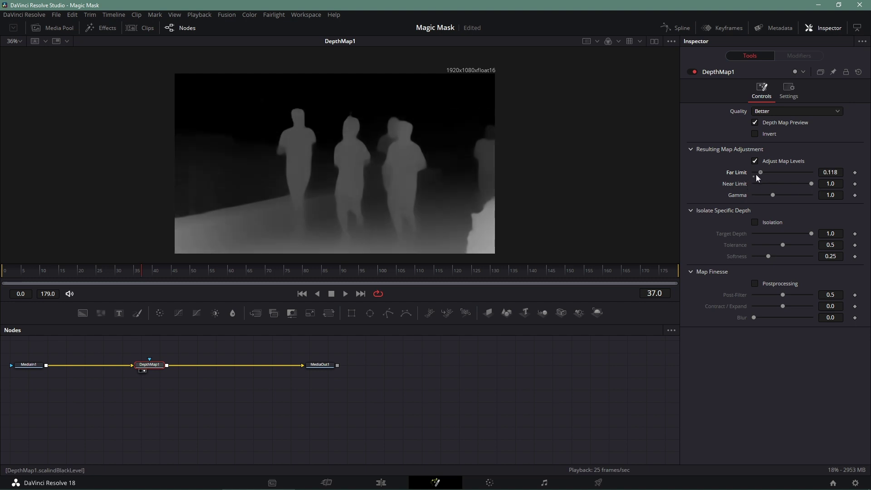
{"action": "left_click", "coordinate": [756, 174]}
{"action": "left_click", "coordinate": [810, 183]}
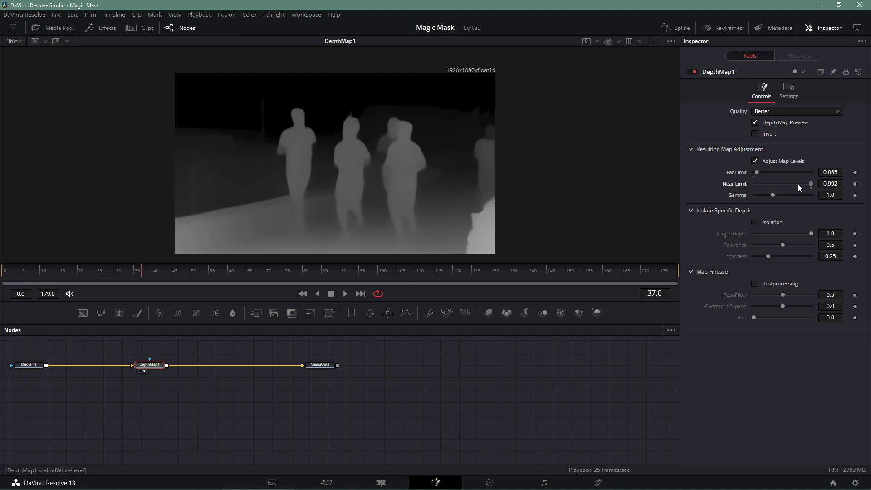
{"action": "left_click", "coordinate": [799, 184]}
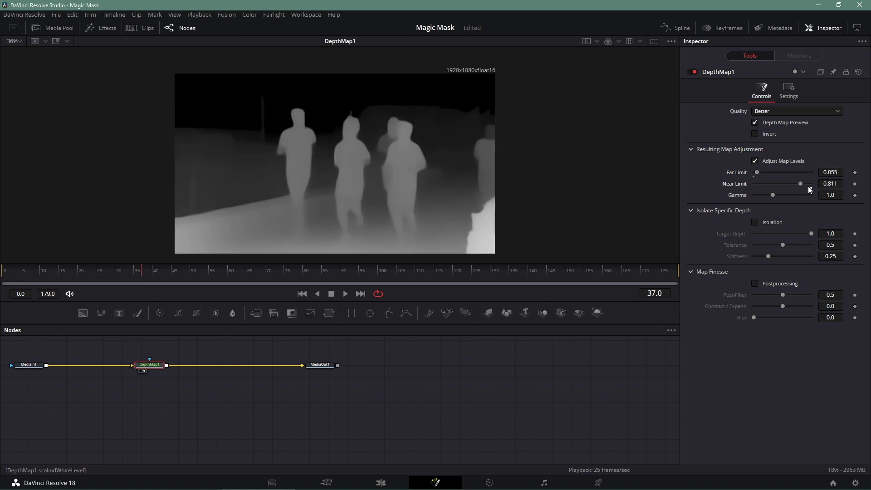
{"action": "left_click", "coordinate": [781, 196]}
Turn on Postprocessing with Post-Filter 0.795 and play the clip to preview the depth map.
{"action": "left_click", "coordinate": [790, 283]}
{"action": "left_click_drag", "start_coordinate": [781, 296], "coordinate": [800, 295]}
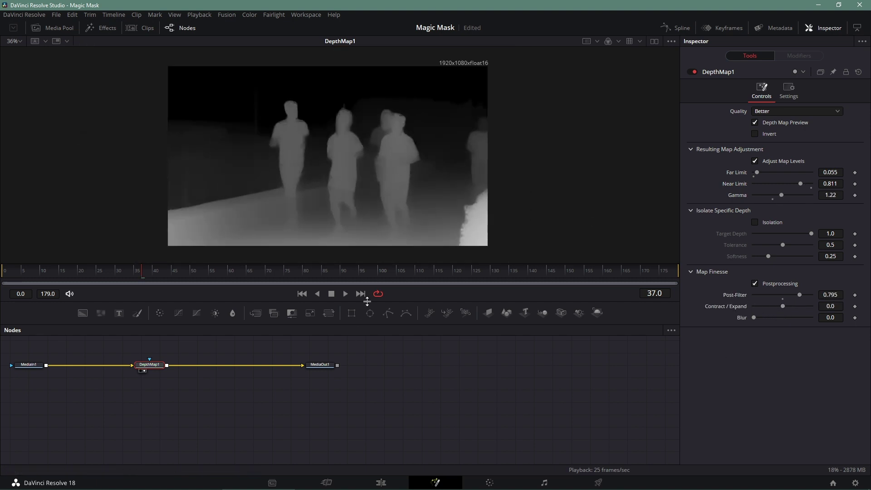
{"action": "left_click", "coordinate": [342, 293]}
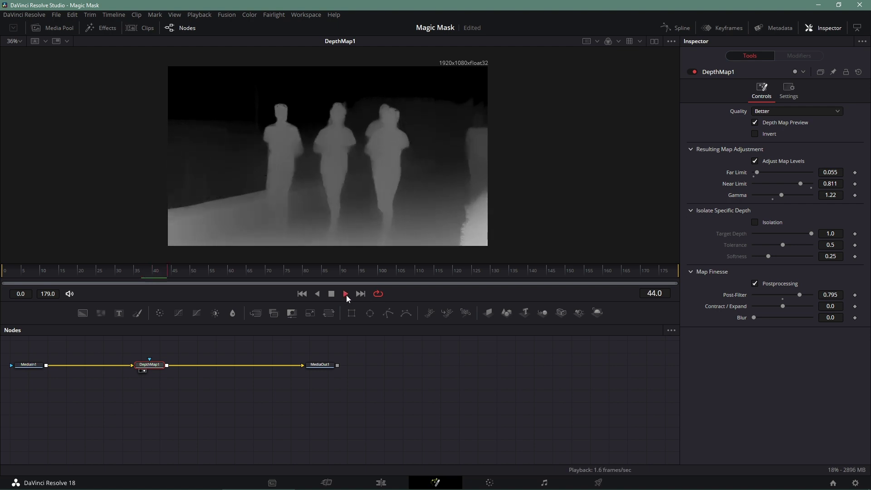
{"action": "left_click", "coordinate": [346, 295]}
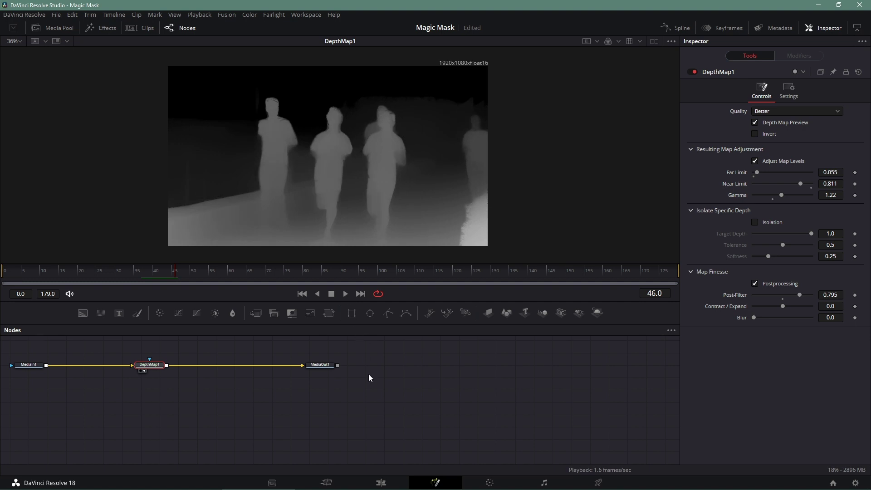
Add a Saver node after DepthMap1 that writes to map.exr.
{"action": "key", "text": "shift+space"}
{"action": "type", "text": "saver"}
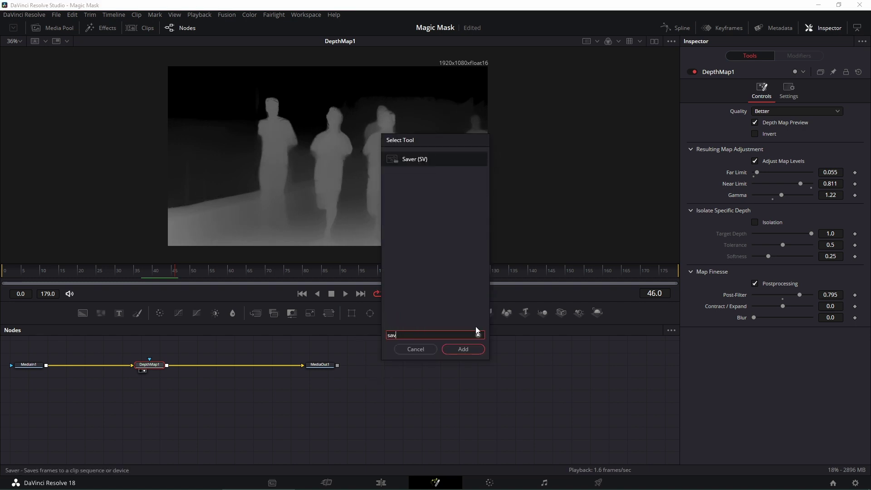
{"action": "left_click", "coordinate": [460, 348]}
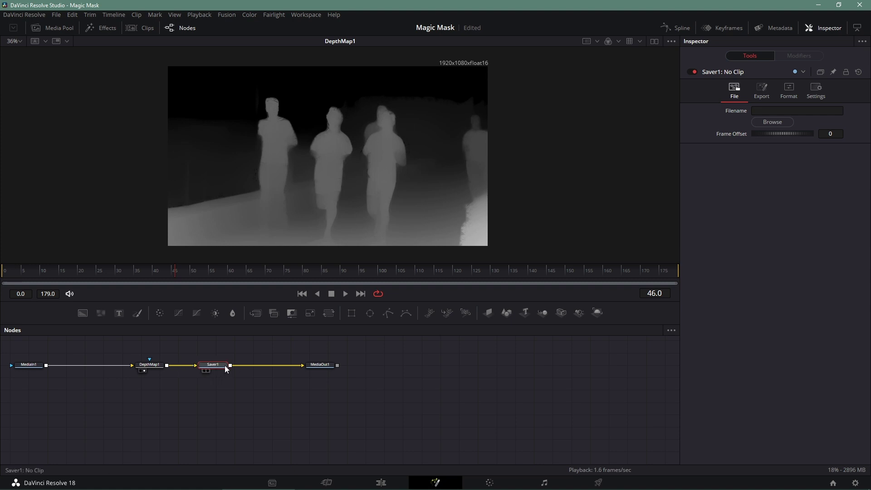
{"action": "left_click", "coordinate": [772, 123]}
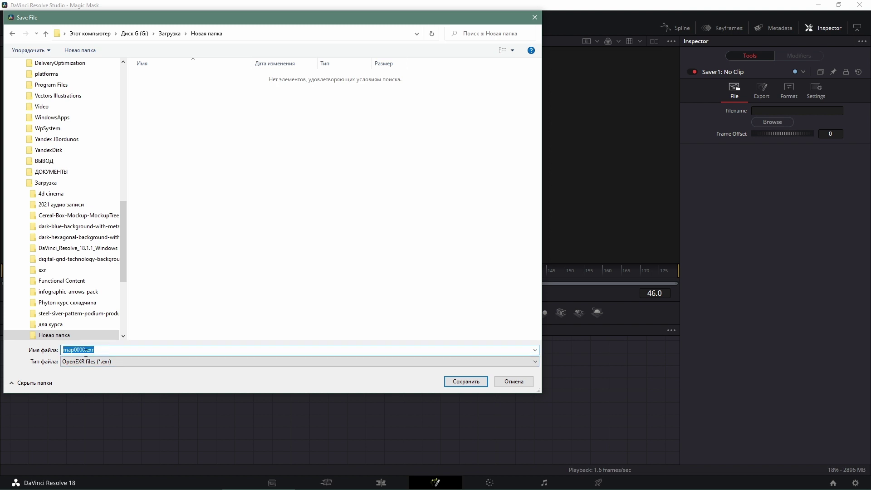
{"action": "left_click", "coordinate": [86, 352]}
{"action": "key", "text": "BackSpace"}
{"action": "key", "text": "BackSpace"}
{"action": "key", "text": "BackSpace"}
{"action": "left_click", "coordinate": [467, 381]}
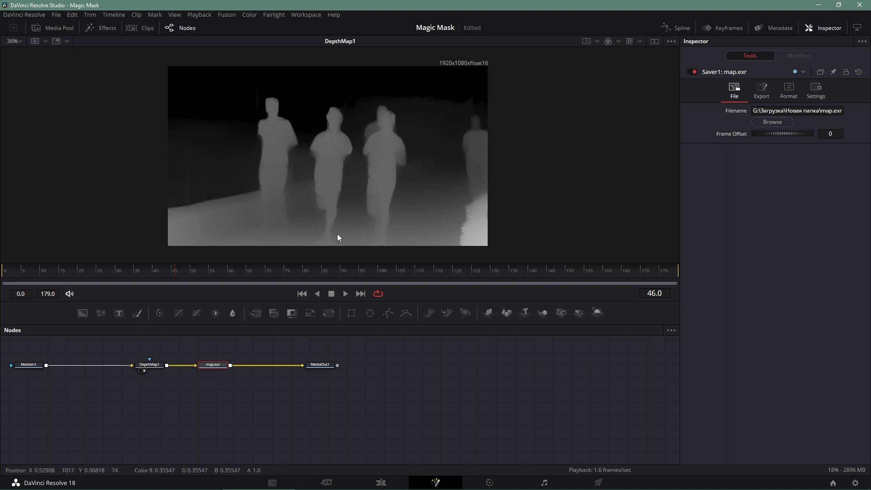
Render all savers from the Fusion menu to write the depth frames to disk.
{"action": "left_click", "coordinate": [226, 15]}
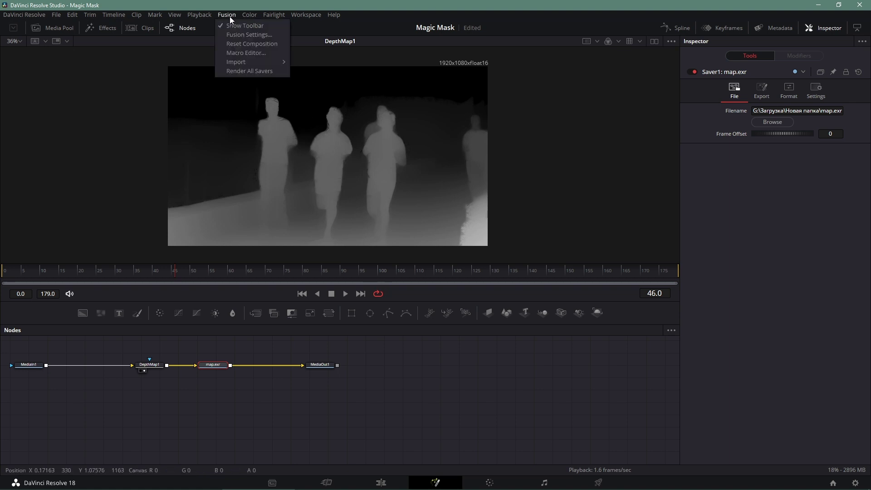
{"action": "left_click", "coordinate": [241, 72]}
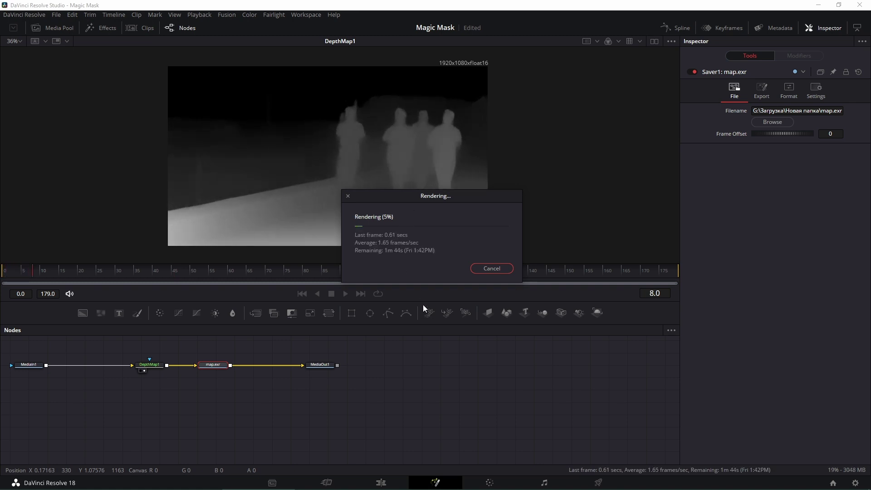
{"action": "key", "text": "Escape"}
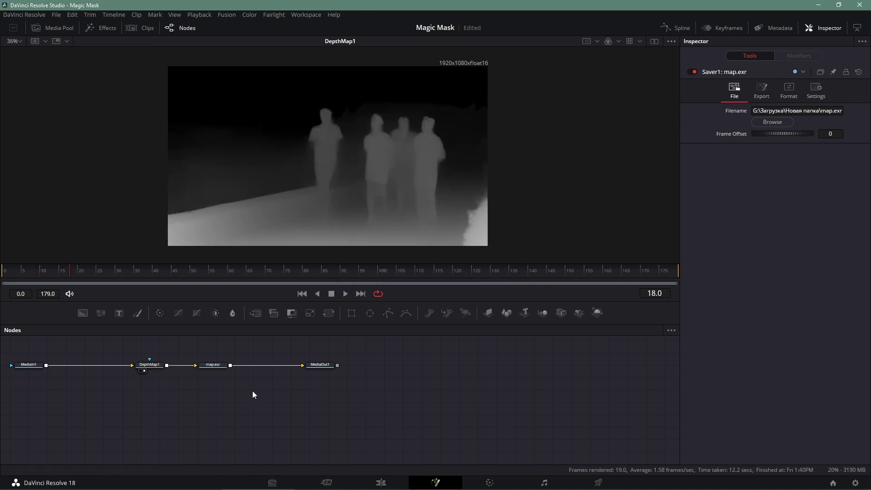
Delete the DepthMap1 and map.exr Saver nodes from the graph.
{"action": "left_click_drag", "start_coordinate": [262, 390], "coordinate": [295, 396]}
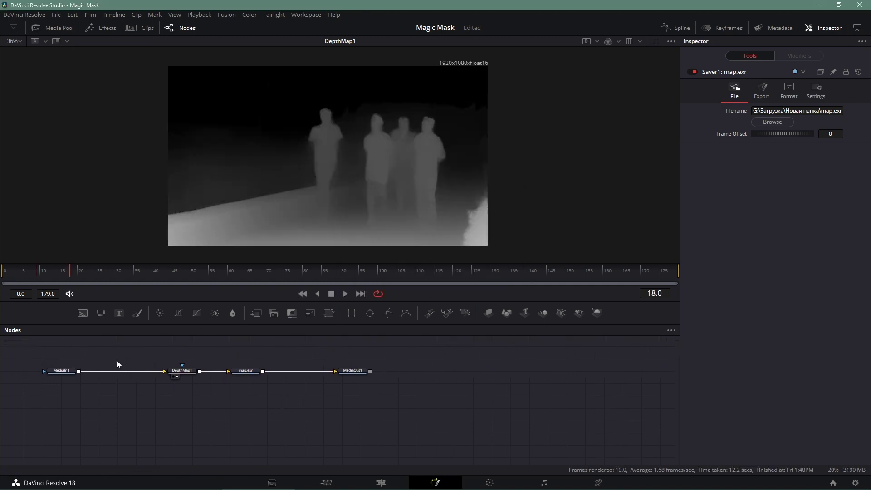
{"action": "left_click_drag", "start_coordinate": [174, 362], "coordinate": [260, 388]}
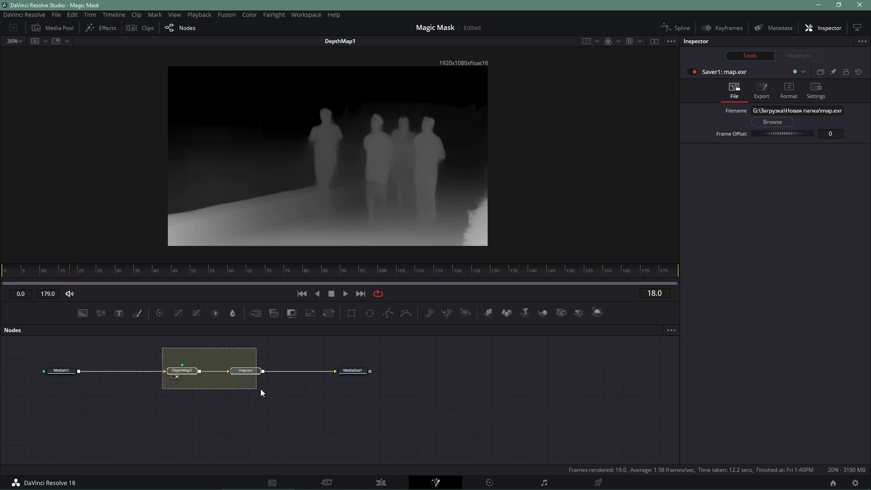
{"action": "key", "text": "Delete"}
Add a Loader reading the map0000.exr depth sequence, view it, and play it.
{"action": "key", "text": "shift+space"}
{"action": "type", "text": "sav"}
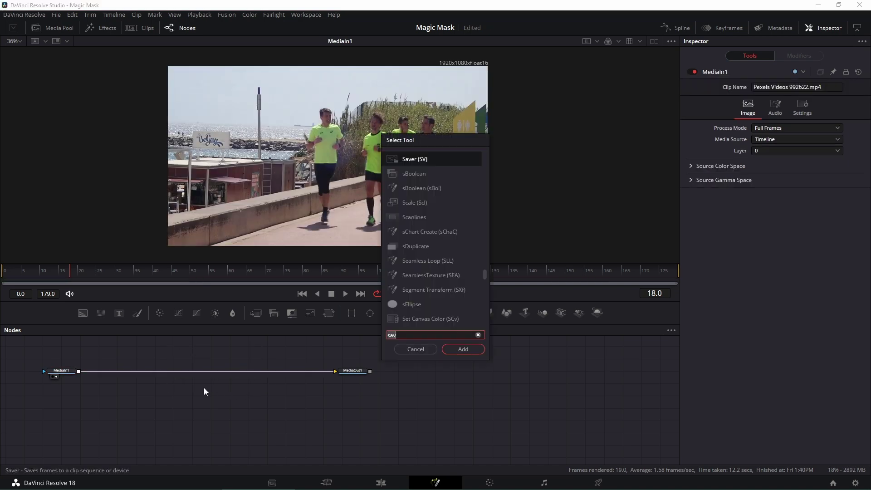
{"action": "key", "text": "BackSpace"}
{"action": "key", "text": "BackSpace"}
{"action": "key", "text": "BackSpace"}
{"action": "type", "text": "loader"}
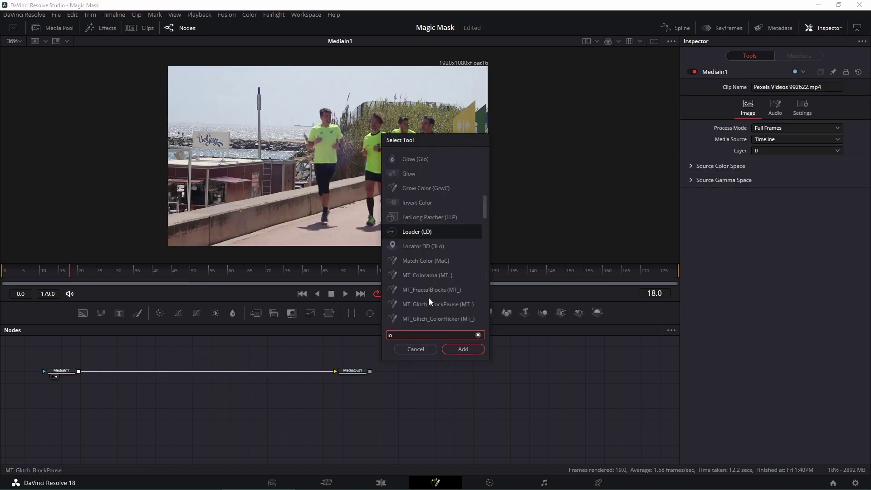
{"action": "key", "text": "Return"}
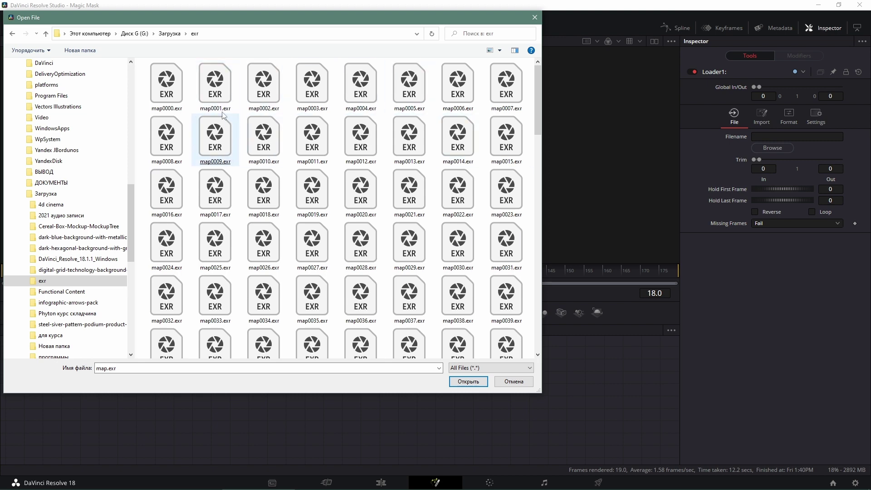
{"action": "double_click", "coordinate": [181, 94]}
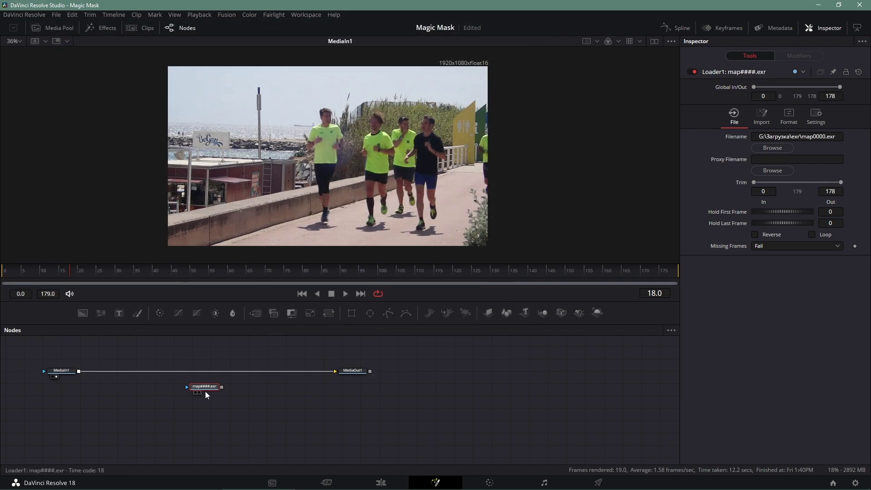
{"action": "left_click", "coordinate": [199, 392]}
{"action": "left_click", "coordinate": [343, 295]}
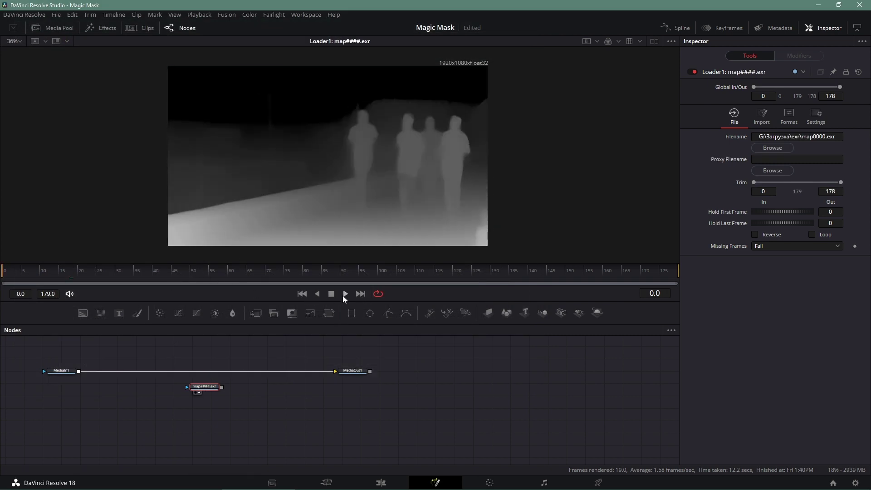
Add two Merge nodes after the depth Loader and spread them out in the graph.
{"action": "double_click", "coordinate": [252, 312]}
{"action": "left_click_drag", "start_coordinate": [191, 380], "coordinate": [249, 380]}
{"action": "left_click_drag", "start_coordinate": [146, 380], "coordinate": [173, 380]}
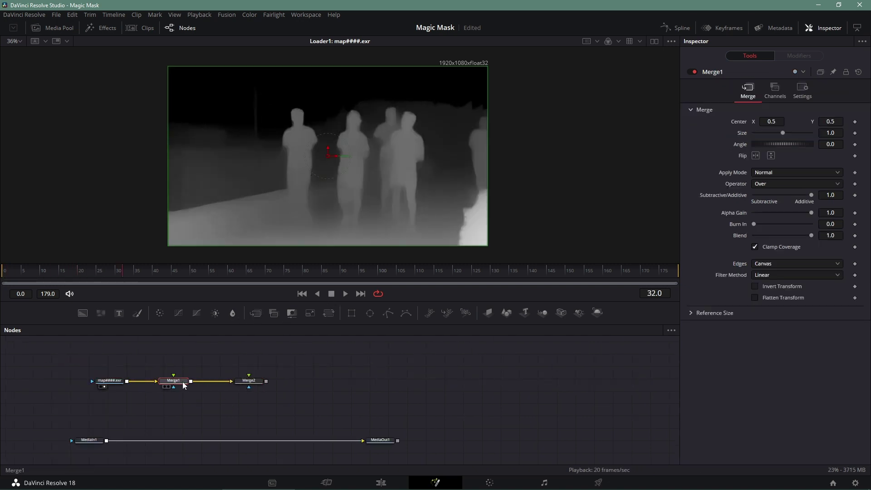
{"action": "left_click", "coordinate": [54, 28]}
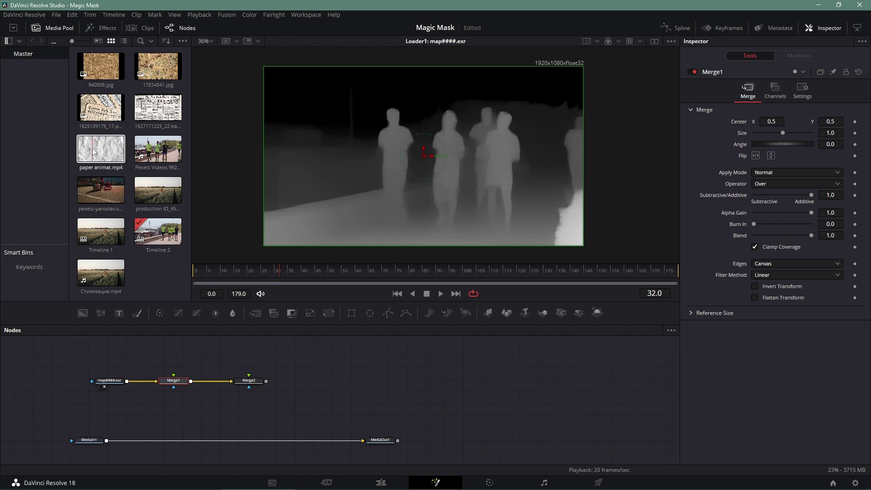
Bring paper animat.mp4 and the newspaper JPG from the Media Pool into the node graph.
{"action": "left_click_drag", "start_coordinate": [104, 153], "coordinate": [169, 344]}
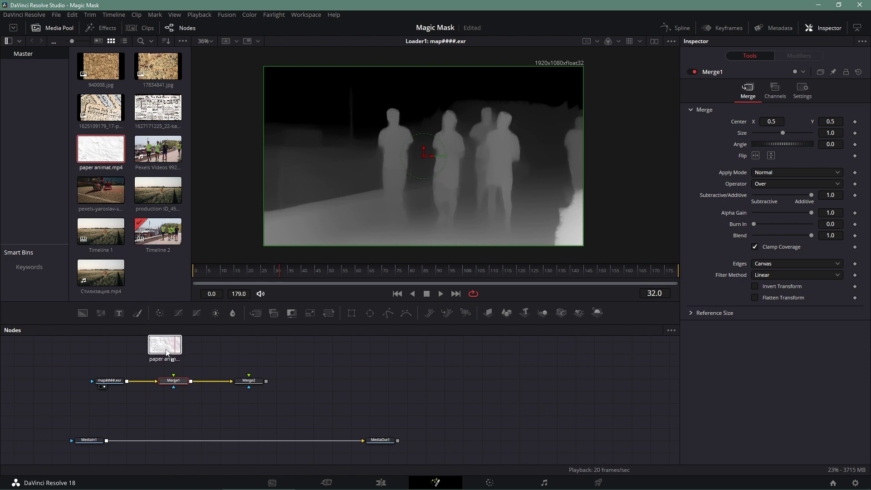
{"action": "key", "text": "1"}
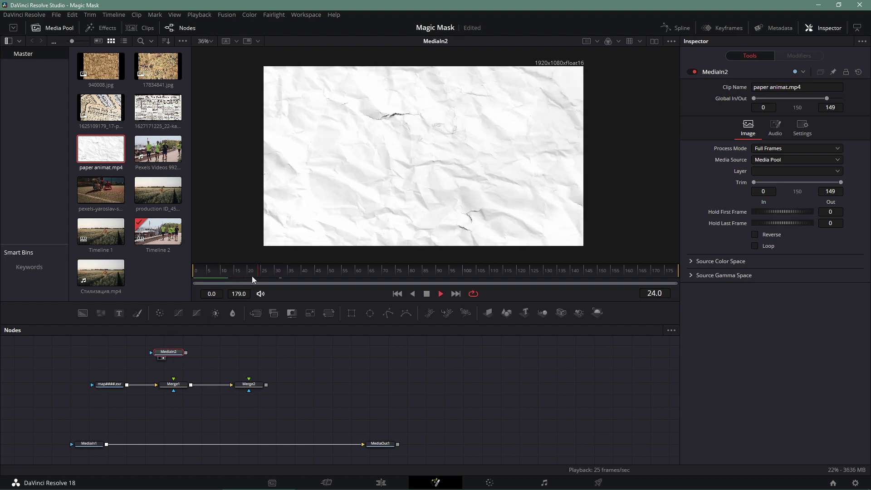
{"action": "key", "text": "space"}
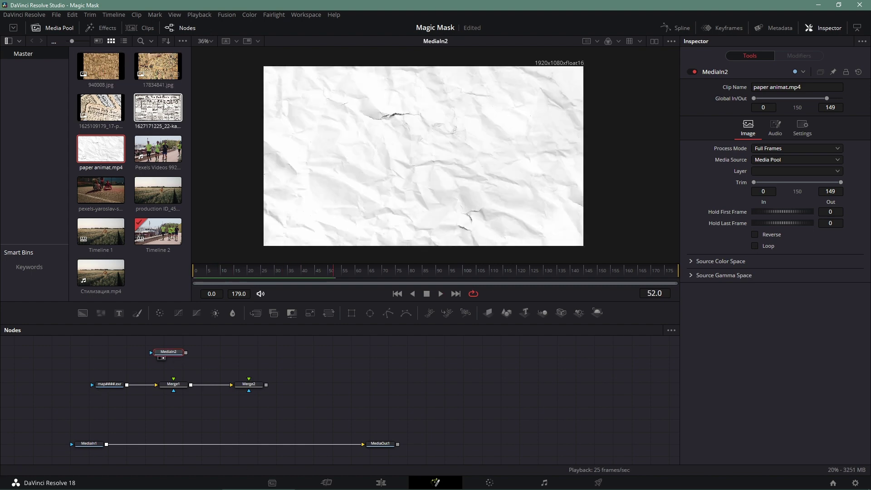
{"action": "left_click_drag", "start_coordinate": [166, 122], "coordinate": [229, 350]}
Add a Bitmap node fed by the map####.exr depth Loader.
{"action": "key", "text": "1"}
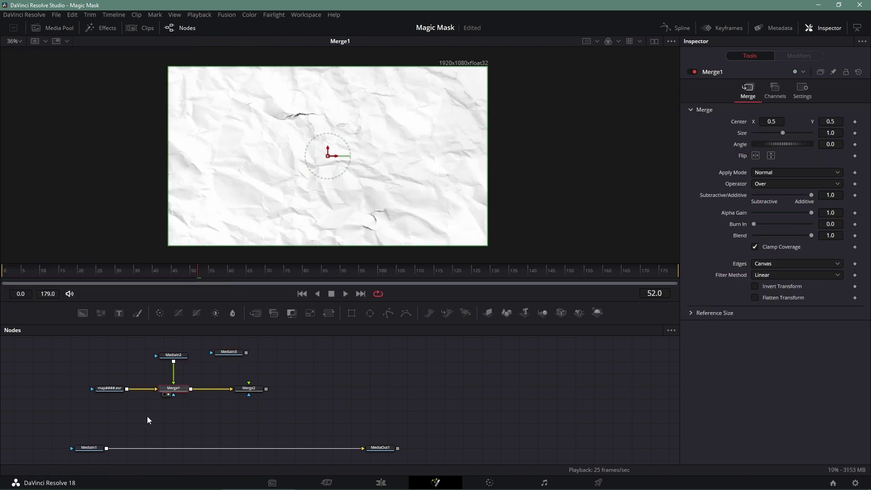
{"action": "left_click", "coordinate": [150, 415]}
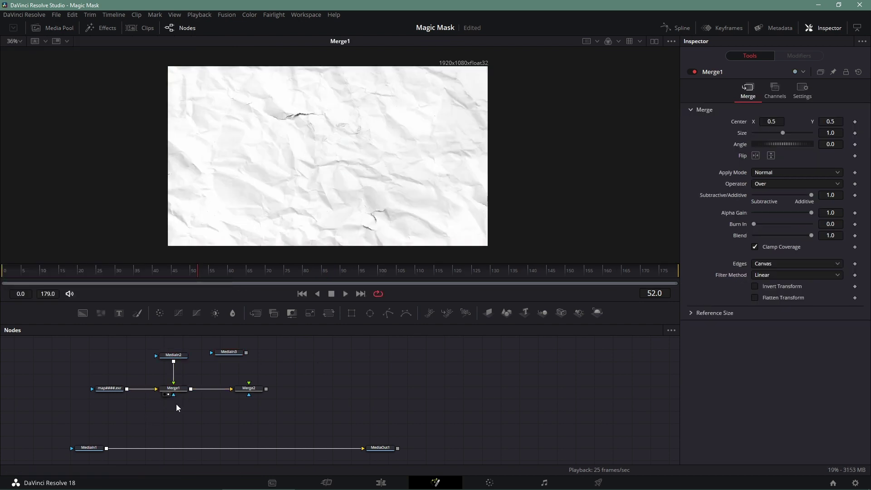
{"action": "key", "text": "shift+space"}
{"action": "type", "text": "bitmap"}
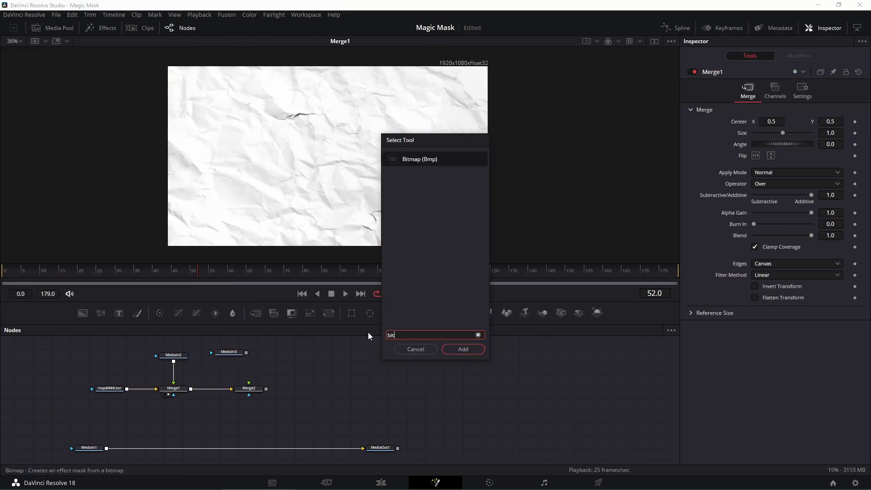
{"action": "key", "text": "Return"}
Set Bitmap1 to the Luminance channel with Low 0.206 and High 0.9.
{"action": "left_click", "coordinate": [773, 195]}
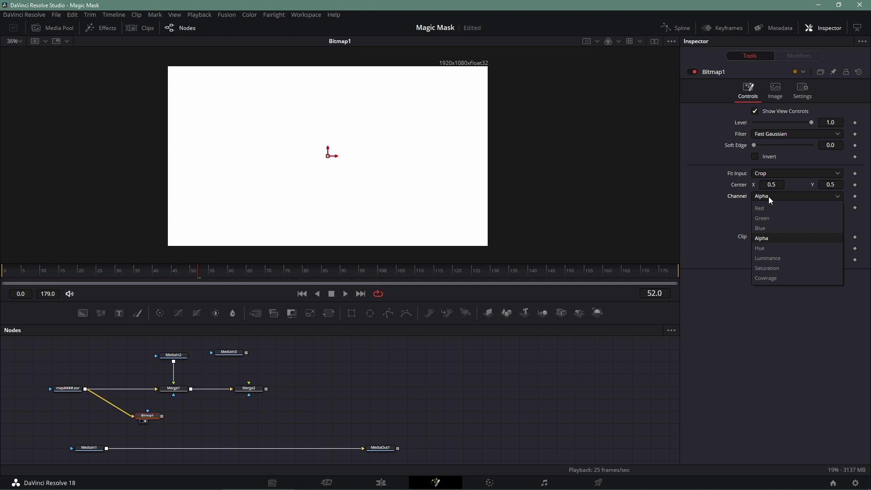
{"action": "left_click", "coordinate": [793, 257]}
{"action": "left_click_drag", "start_coordinate": [754, 208], "coordinate": [771, 208]}
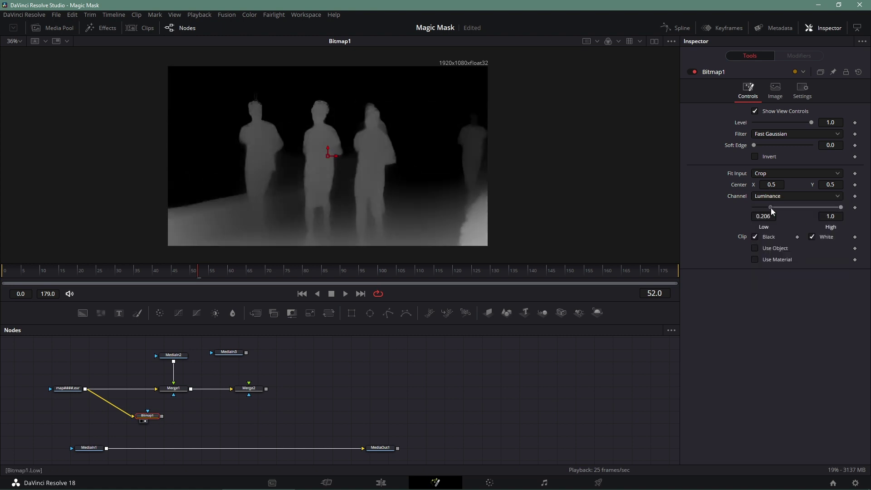
{"action": "left_click_drag", "start_coordinate": [841, 207], "coordinate": [833, 207]}
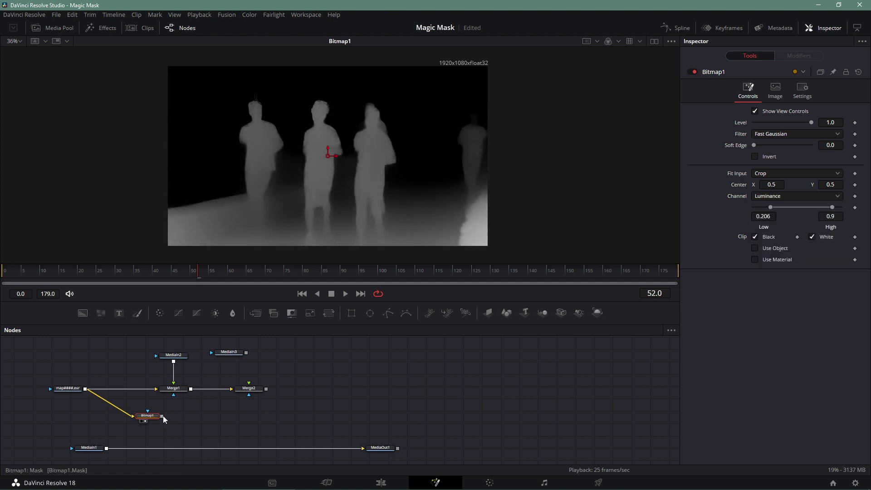
Place Bitmap1 under Merge1 and connect it as Merge1's mask.
{"action": "left_click_drag", "start_coordinate": [148, 415], "coordinate": [173, 418]}
{"action": "key", "text": "1"}
{"action": "left_click_drag", "start_coordinate": [173, 354], "coordinate": [173, 340]}
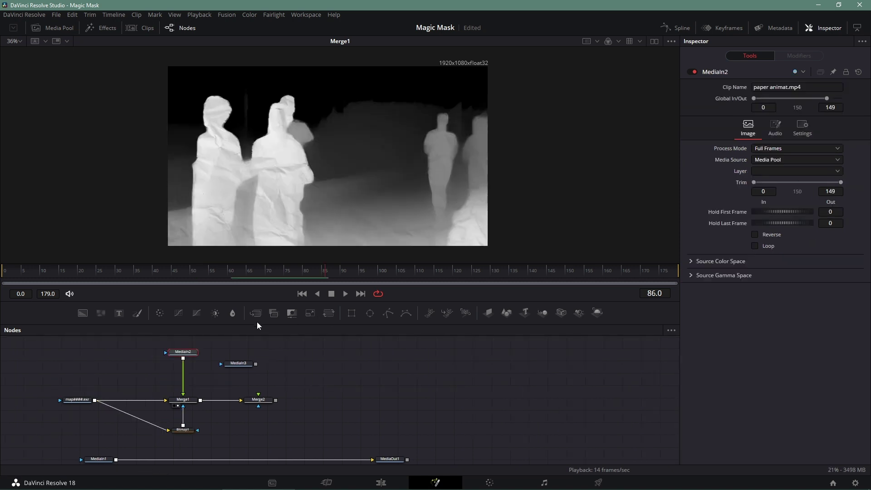
Insert Transform1 after the paper clip and drive its Center with a Shake modifier.
{"action": "left_click", "coordinate": [331, 314]}
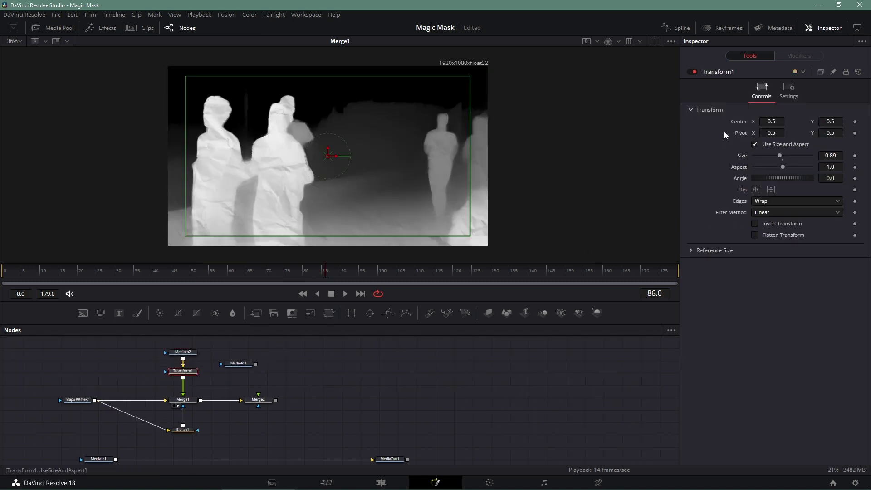
{"action": "right_click", "coordinate": [739, 124]}
{"action": "mouse_move", "coordinate": [767, 160]}
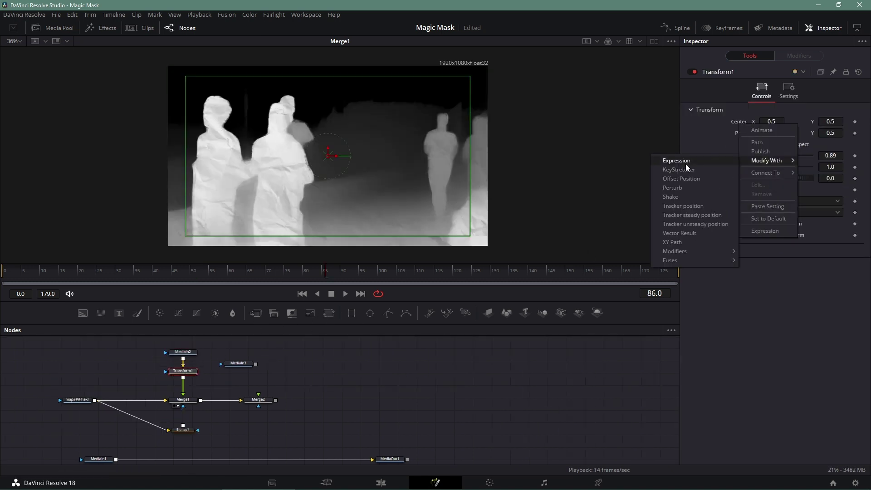
{"action": "left_click", "coordinate": [682, 197]}
{"action": "left_click", "coordinate": [810, 59]}
Set shake Smoothness to 7.09 with range 0.48–0.614 and generate a new random seed.
{"action": "mouse_move", "coordinate": [776, 134]}
{"action": "left_mouse_down"}
{"action": "mouse_move", "coordinate": [769, 134]}
{"action": "mouse_move", "coordinate": [789, 169]}
{"action": "left_mouse_up"}
{"action": "left_click", "coordinate": [772, 123]}
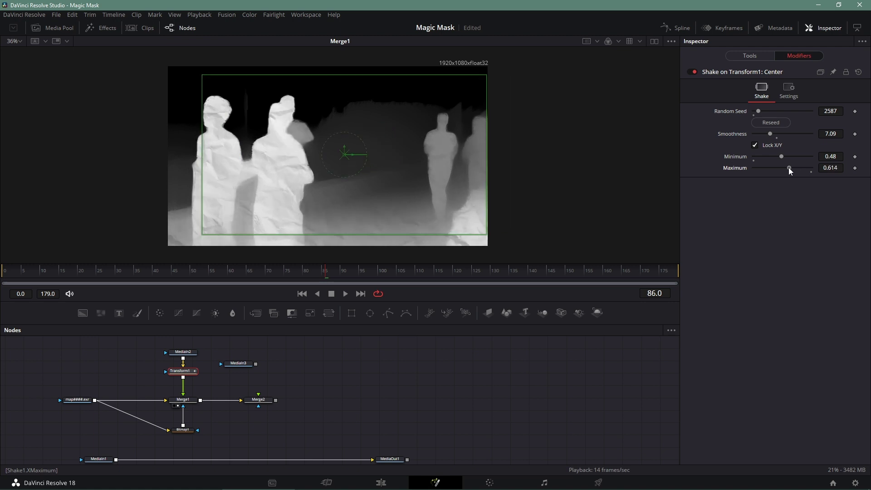
{"action": "left_click", "coordinate": [183, 352]}
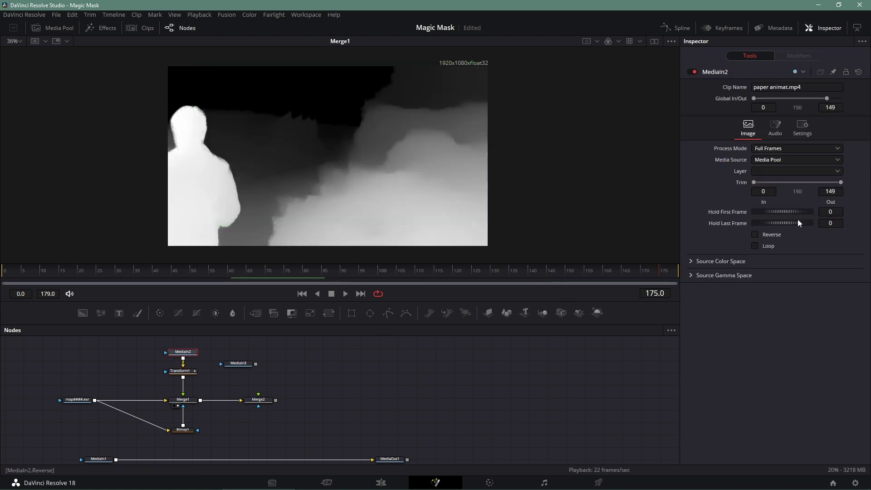
Loop the paper clip on MediaIn2, preview it, and wire MediaIn3's newspaper into Merge2.
{"action": "left_click", "coordinate": [767, 247]}
{"action": "key", "text": "space"}
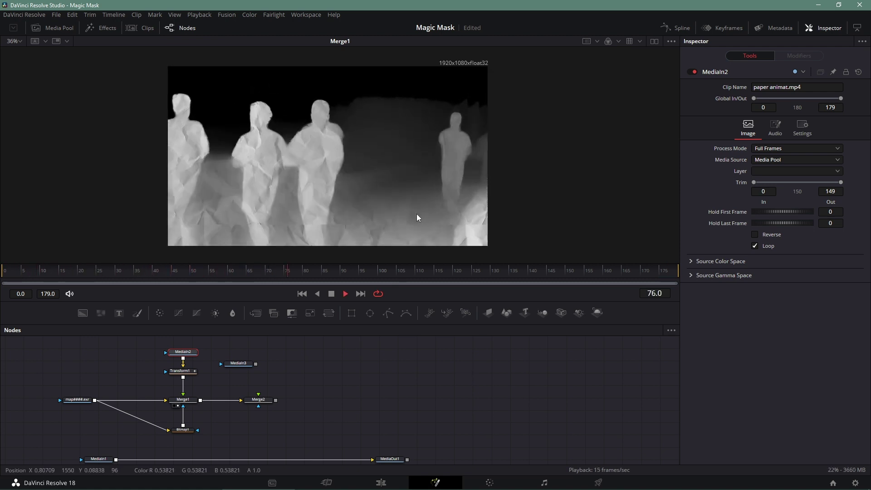
{"action": "key", "text": "space"}
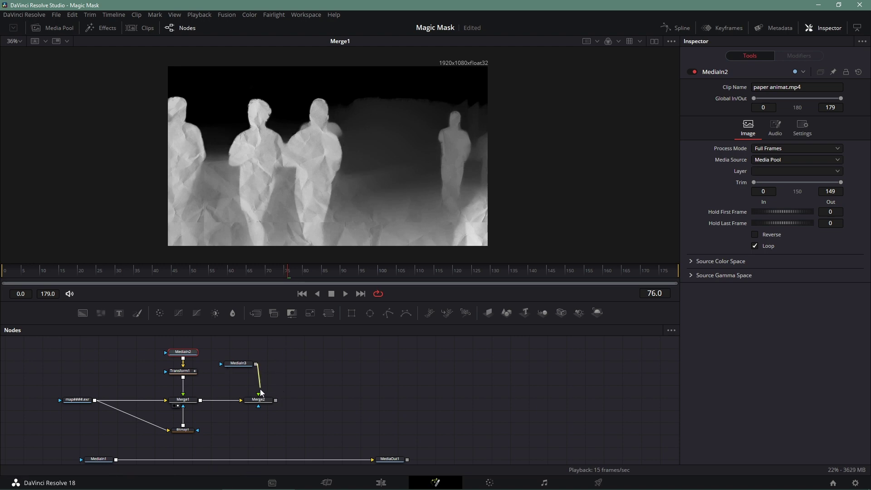
{"action": "mouse_move", "coordinate": [256, 364]}
{"action": "left_mouse_down"}
{"action": "mouse_move", "coordinate": [258, 396]}
{"action": "mouse_move", "coordinate": [258, 344]}
{"action": "left_mouse_up"}
Set Merge2's Edges to Wrap so the newspaper tiles across the frame.
{"action": "key", "text": "1"}
{"action": "left_click", "coordinate": [258, 400]}
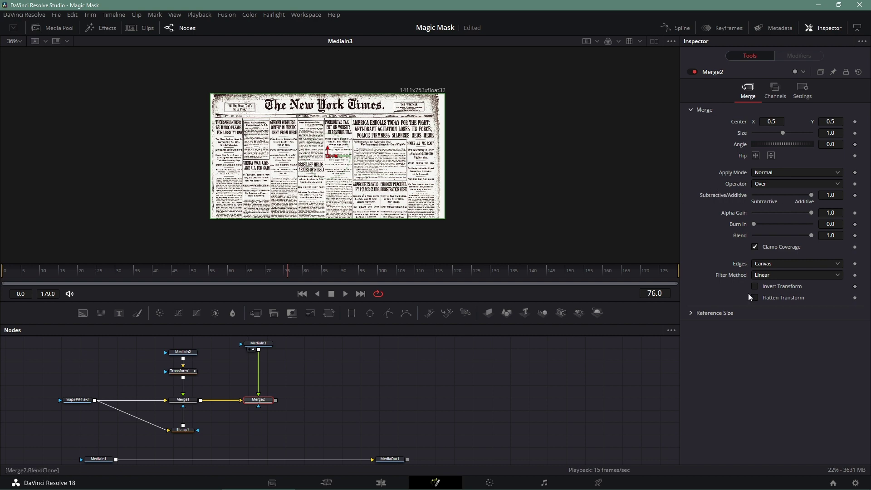
{"action": "left_click", "coordinate": [772, 264]}
{"action": "left_click", "coordinate": [771, 295]}
Paste a copy of Bitmap1 fed by the depth Loader as Merge2's mask, inverted.
{"action": "key", "text": "1"}
{"action": "left_click", "coordinate": [183, 431]}
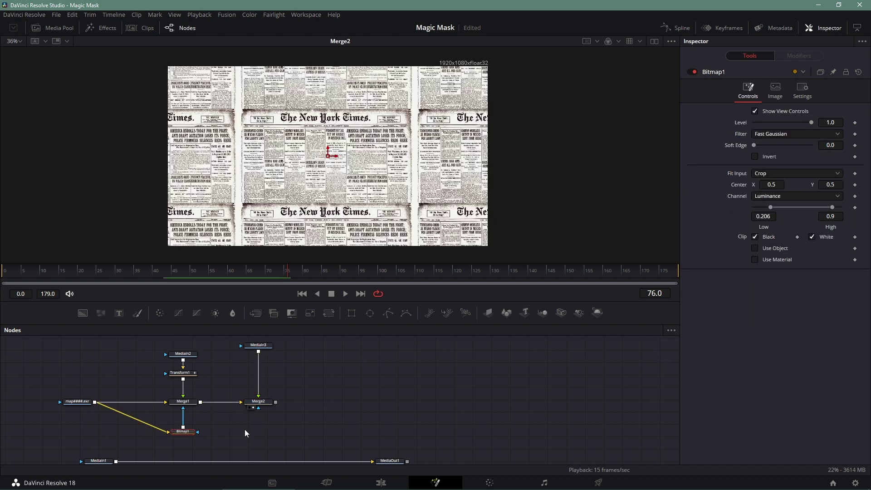
{"action": "key", "text": "ctrl+v"}
{"action": "left_click_drag", "start_coordinate": [94, 402], "coordinate": [260, 436]}
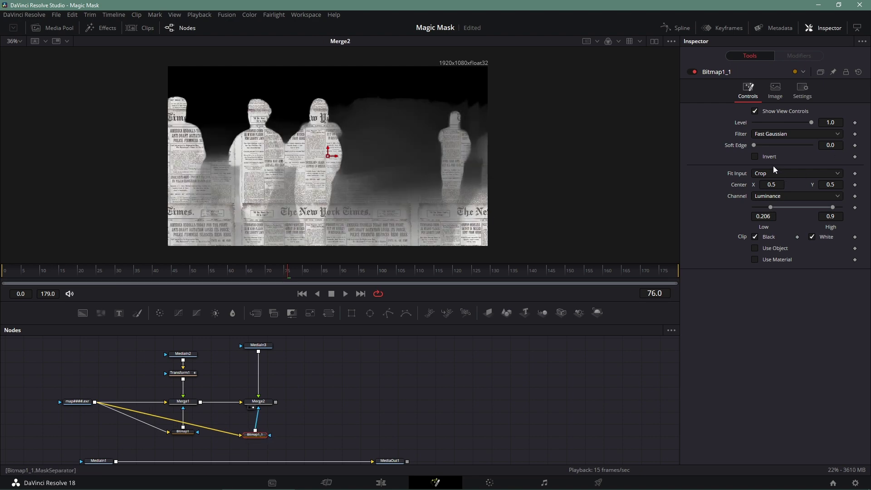
{"action": "left_click", "coordinate": [769, 157]}
Add a Color Corrector on the newspaper with zero saturation and contrast 1.32, and lower Merge2's blend.
{"action": "left_click", "coordinate": [159, 313]}
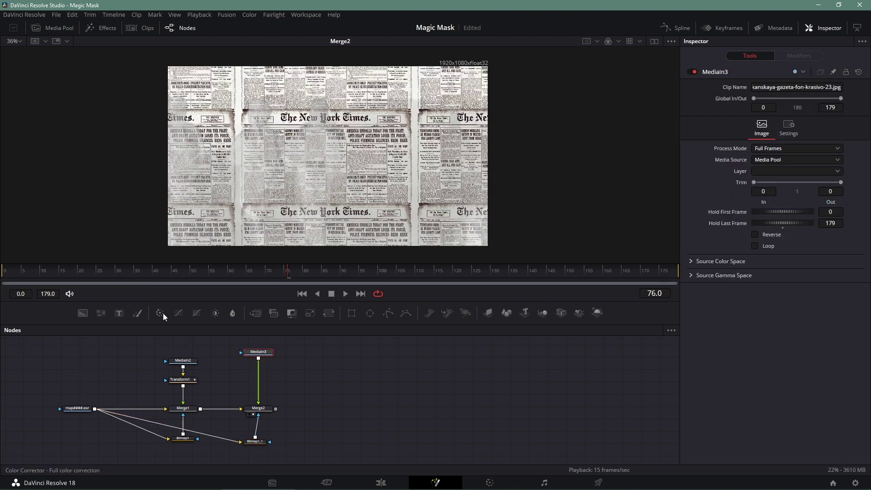
{"action": "left_click_drag", "start_coordinate": [257, 373], "coordinate": [261, 384]}
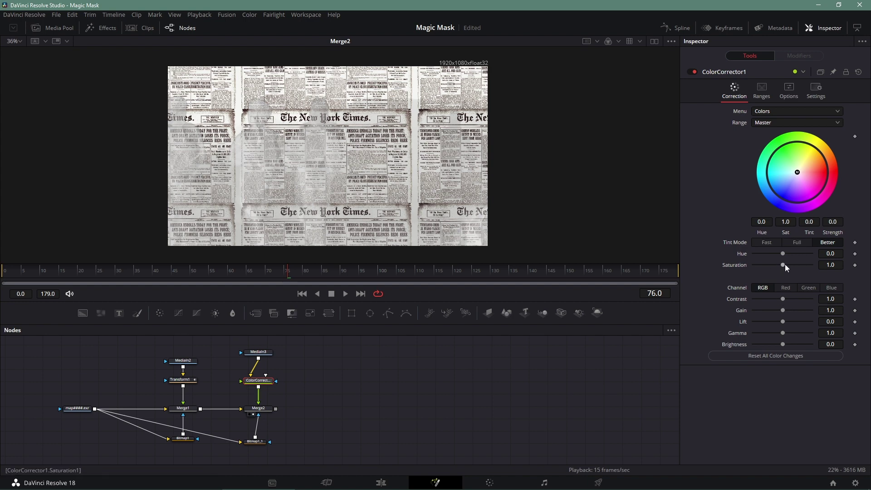
{"action": "left_click_drag", "start_coordinate": [785, 264], "coordinate": [711, 270]}
{"action": "left_click_drag", "start_coordinate": [782, 299], "coordinate": [763, 333]}
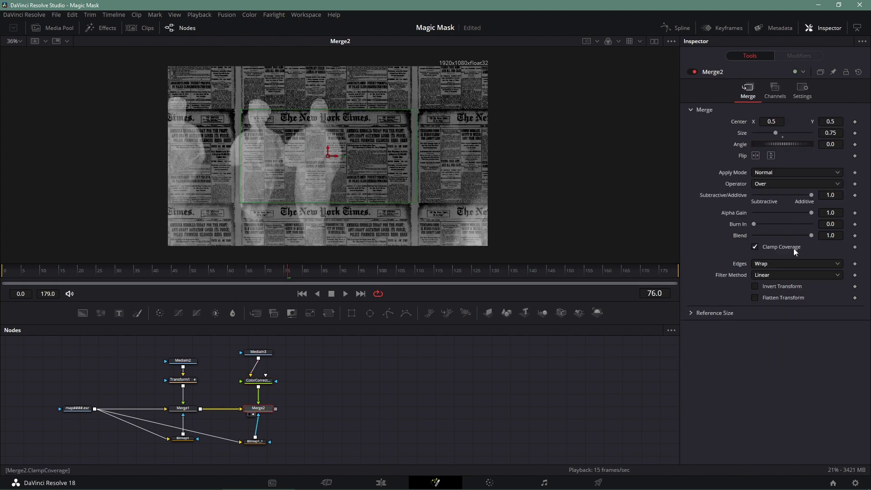
{"action": "left_click_drag", "start_coordinate": [810, 236], "coordinate": [774, 238]}
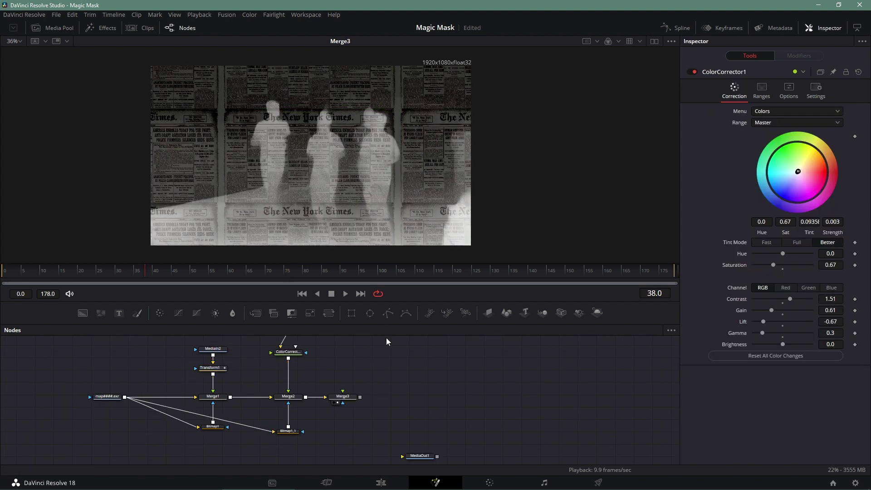
Paste a copy of the shaking Transform1 after the colour corrector and check its shake settings.
{"action": "left_click", "coordinate": [222, 373]}
{"action": "left_click", "coordinate": [320, 371]}
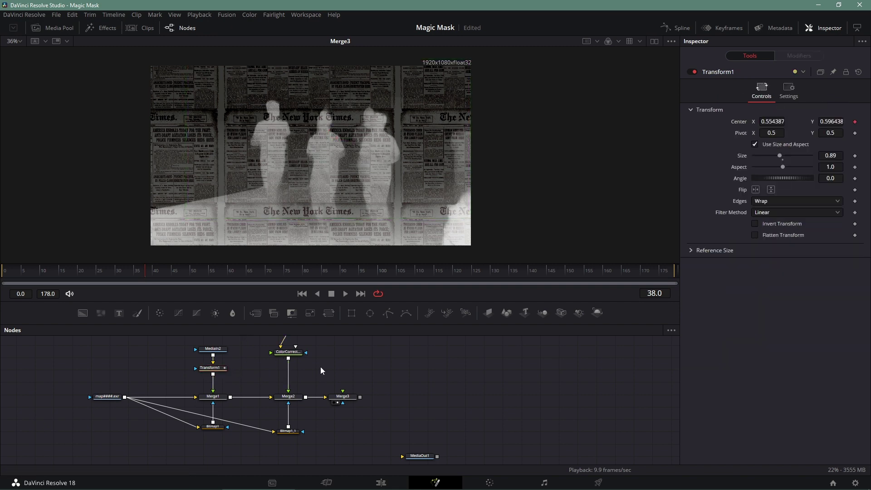
{"action": "key", "text": "ctrl+v"}
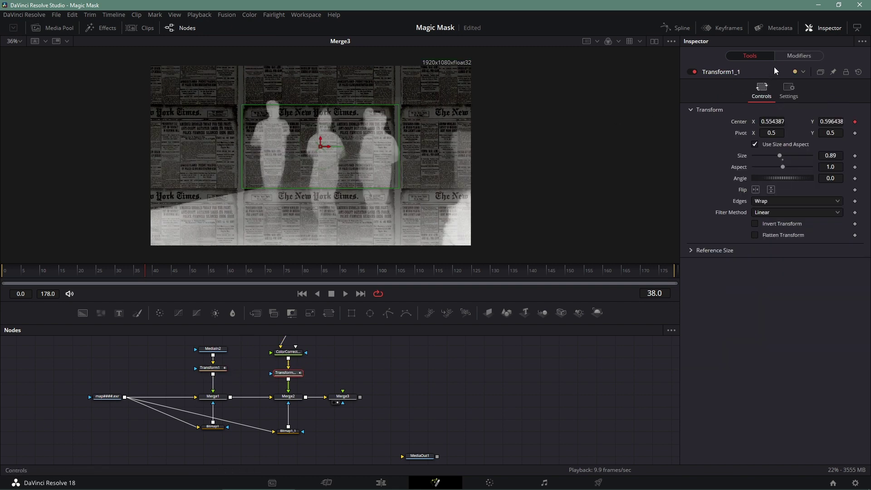
{"action": "left_click", "coordinate": [812, 58]}
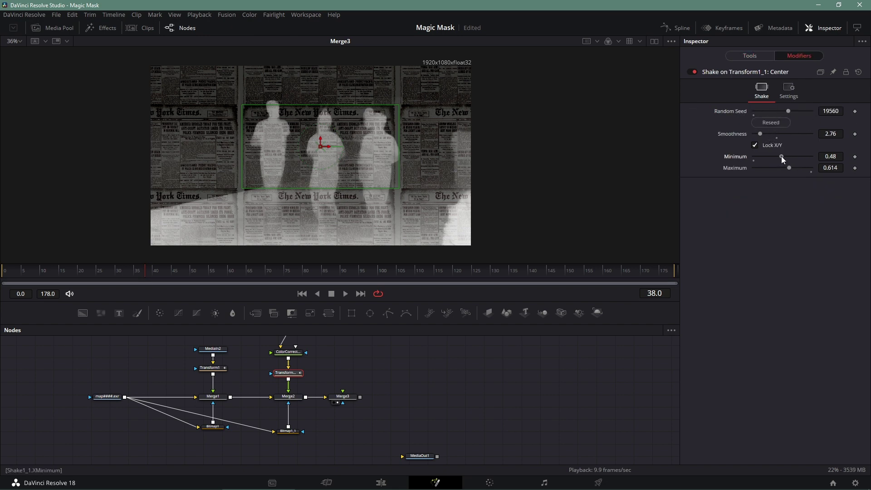
{"action": "scroll", "coordinate": [318, 409], "scroll_direction": "down", "scroll_amount": 2}
{"action": "key", "text": "shift+space"}
Search for and add an Edge Detect node to the comp.
{"action": "type", "text": "xgl"}
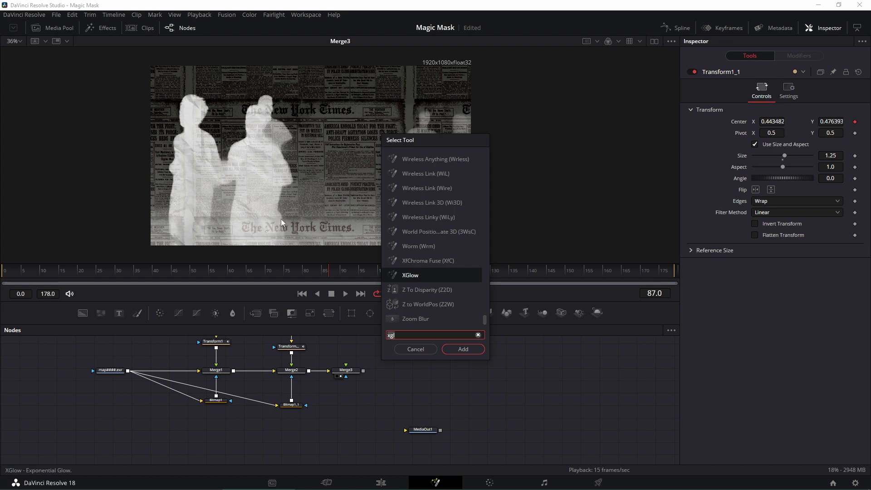
{"action": "key", "text": "BackSpace"}
{"action": "key", "text": "BackSpace"}
{"action": "key", "text": "BackSpace"}
{"action": "type", "text": "ed"}
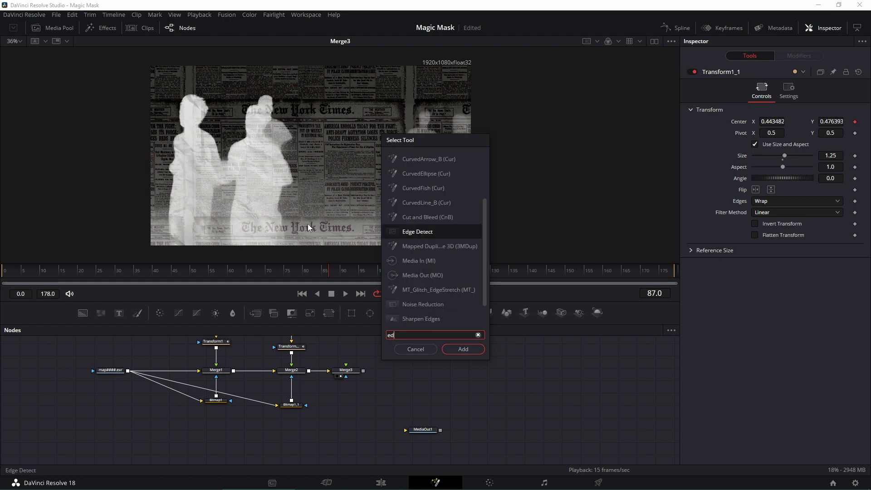
{"action": "type", "text": "g"}
{"action": "key", "text": "Return"}
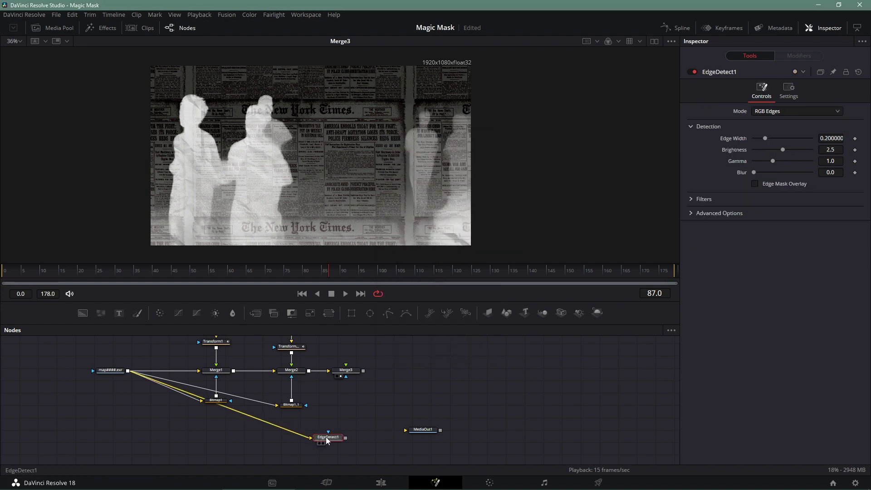
Set EdgeDetect1 to Grayscale Edges, width 0, colour #ff5500, and feed it into Merge3.
{"action": "left_click", "coordinate": [777, 112]}
{"action": "left_click", "coordinate": [767, 135]}
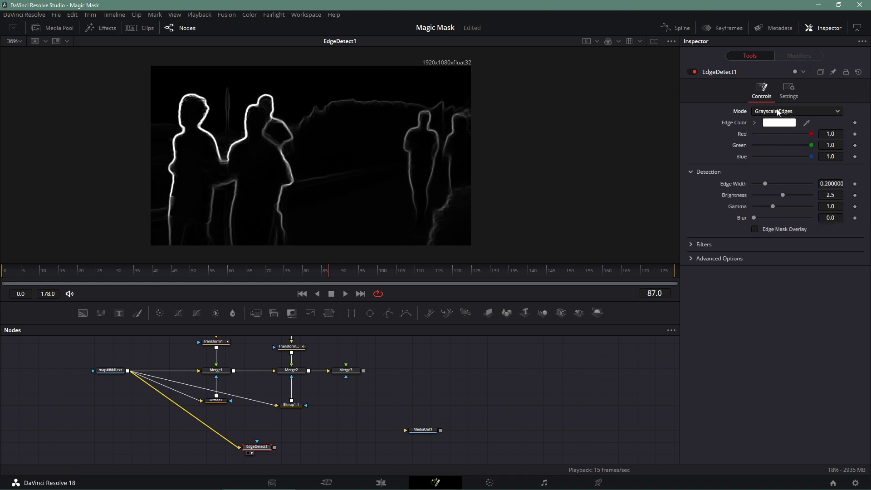
{"action": "left_click_drag", "start_coordinate": [765, 186], "coordinate": [751, 187]}
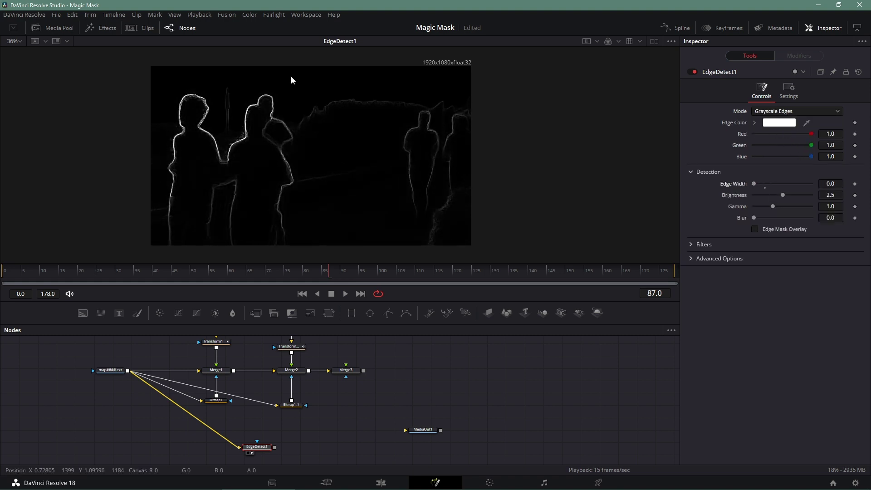
{"action": "scroll", "coordinate": [188, 99], "scroll_direction": "up", "scroll_amount": 5}
{"action": "scroll", "coordinate": [268, 132], "scroll_direction": "down", "scroll_amount": 4}
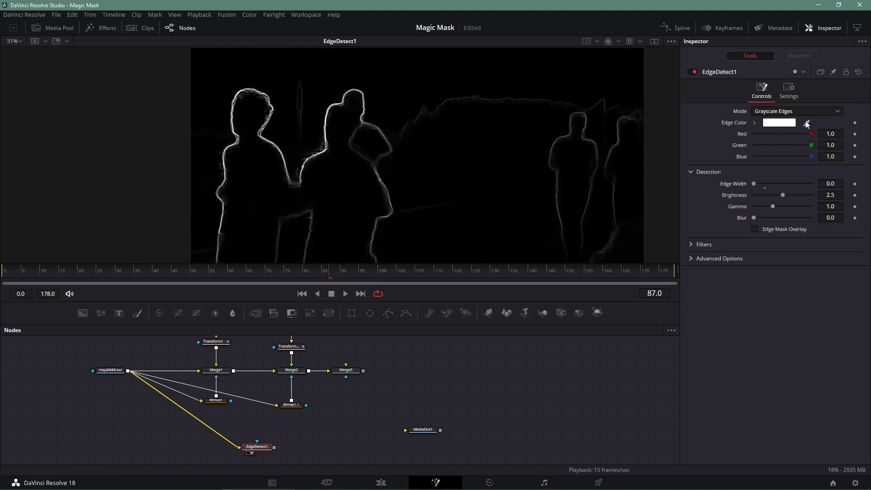
{"action": "left_click", "coordinate": [787, 123]}
{"action": "left_click", "coordinate": [362, 215]}
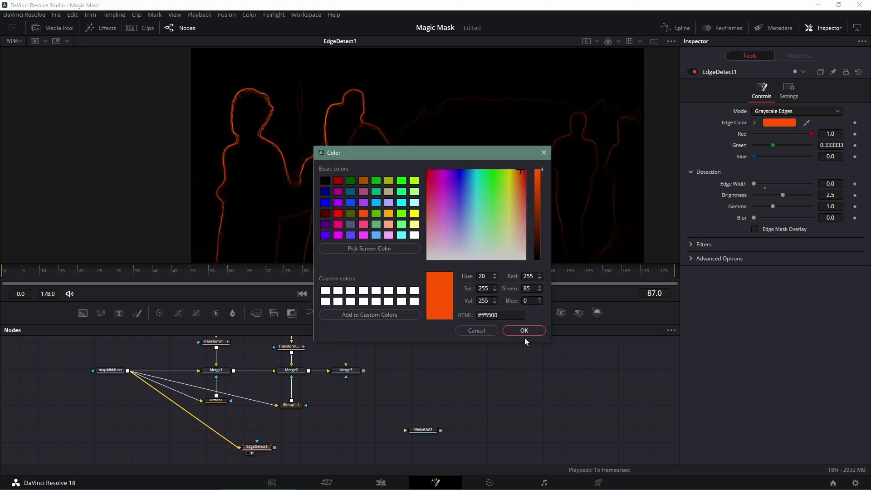
{"action": "left_click", "coordinate": [525, 330]}
{"action": "left_click_drag", "start_coordinate": [249, 440], "coordinate": [324, 371]}
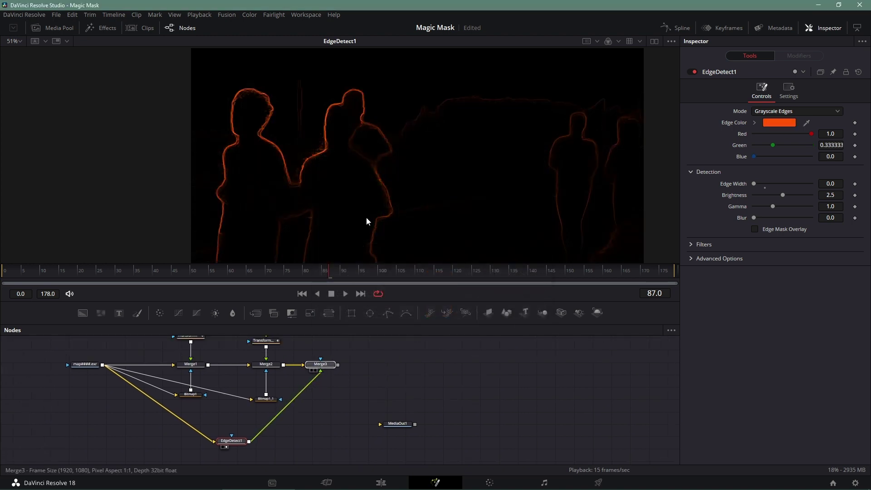
Insert an orange XGlow between EdgeDetect1 and Merge3 with a raised threshold.
{"action": "key", "text": "1"}
{"action": "key", "text": "shift+space"}
{"action": "type", "text": "edg"}
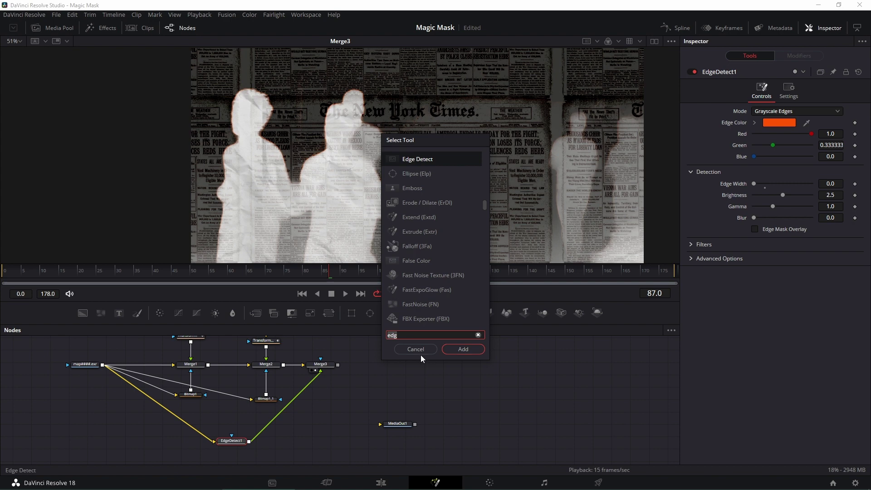
{"action": "key", "text": "BackSpace"}
{"action": "key", "text": "BackSpace"}
{"action": "key", "text": "BackSpace"}
{"action": "type", "text": "xgl"}
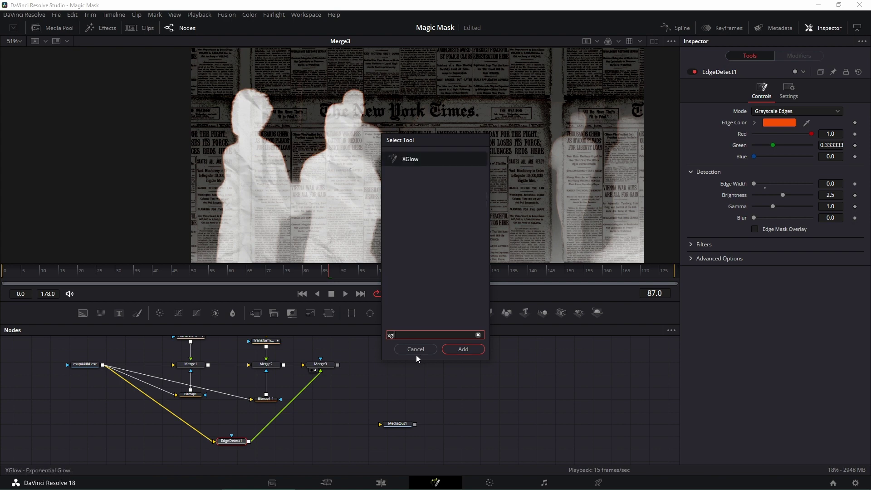
{"action": "left_click", "coordinate": [462, 350]}
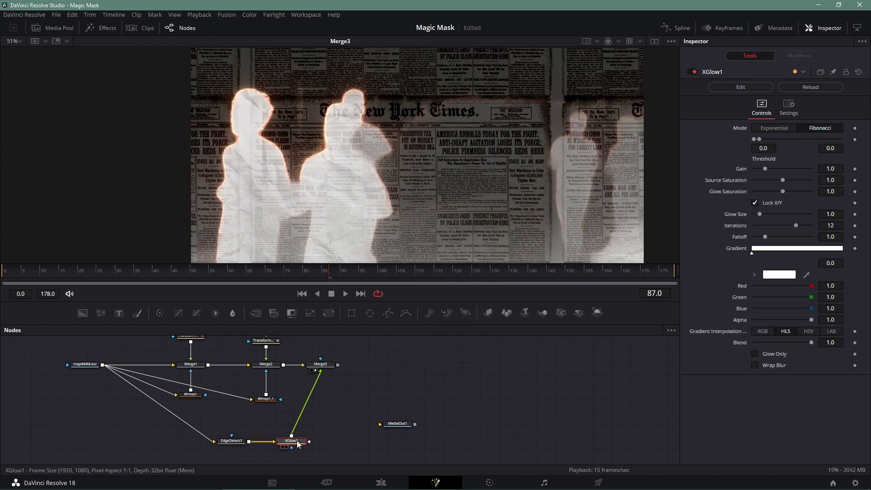
{"action": "left_click_drag", "start_coordinate": [759, 139], "coordinate": [802, 136]}
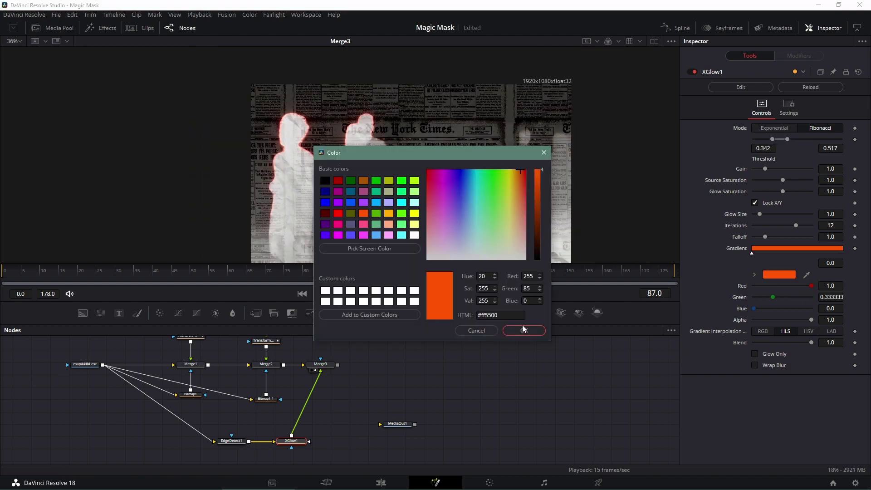
{"action": "left_click", "coordinate": [774, 185]}
Lower Merge3's Blend to 0.315.
{"action": "left_click", "coordinate": [774, 186]}
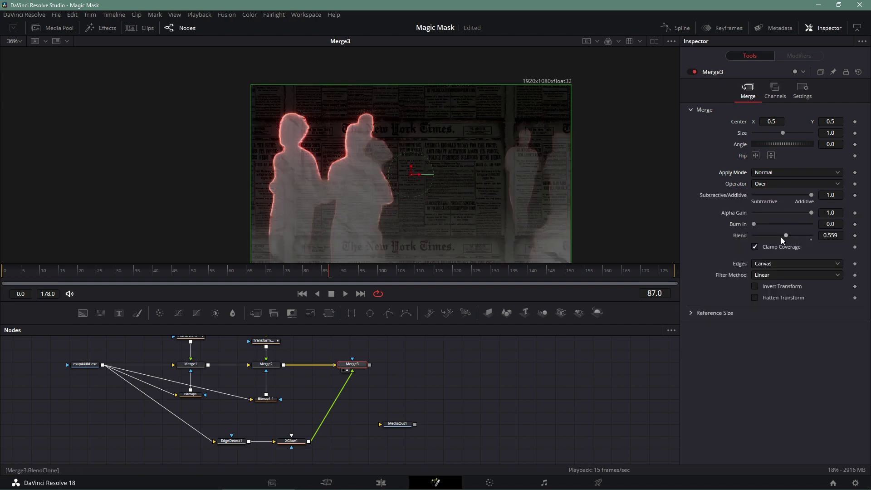
{"action": "left_click", "coordinate": [780, 235]}
{"action": "mouse_move", "coordinate": [788, 235]}
{"action": "left_mouse_down"}
{"action": "mouse_move", "coordinate": [812, 235]}
{"action": "mouse_move", "coordinate": [768, 236]}
{"action": "left_mouse_up"}
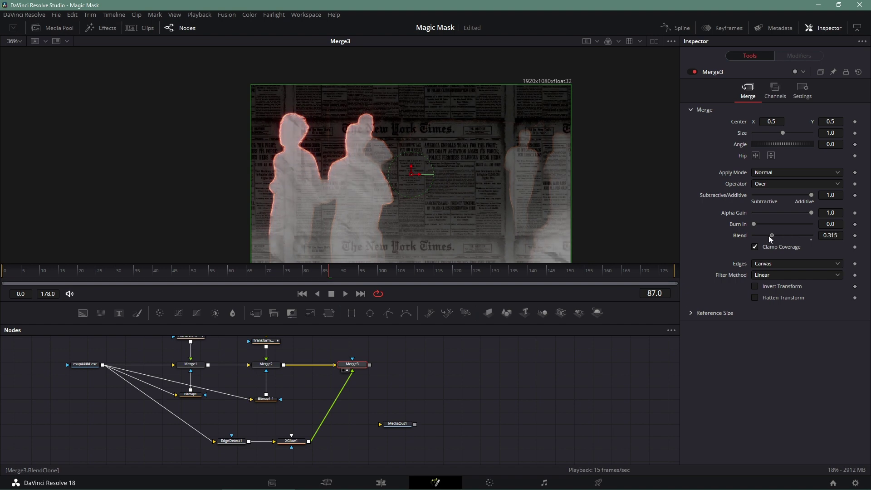
Insert a Stop Motion node between Merge3 and MediaOut1, then play back the stepped result.
{"action": "key", "text": "shift+space"}
{"action": "type", "text": "xgl"}
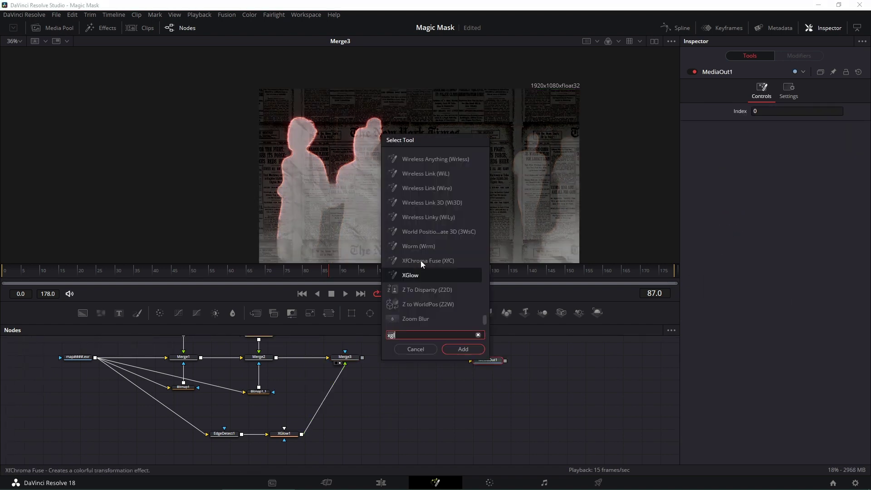
{"action": "type", "text": "st"}
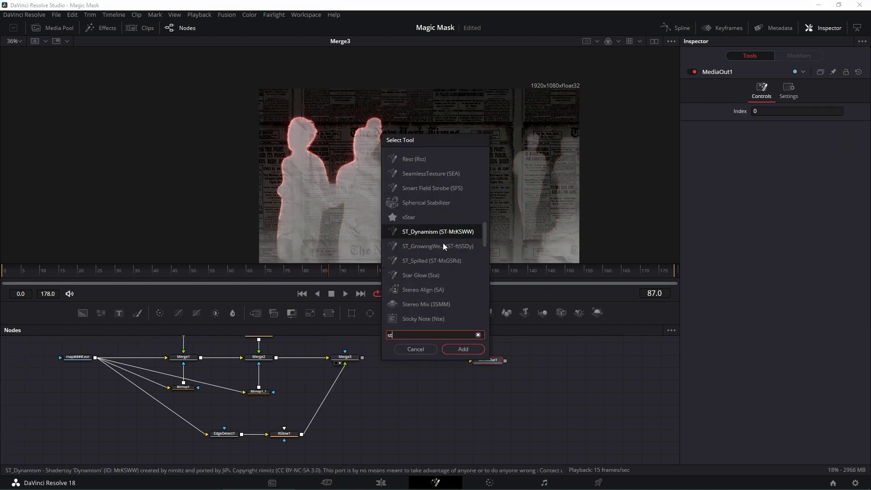
{"action": "type", "text": "op motion"}
{"action": "key", "text": "Return"}
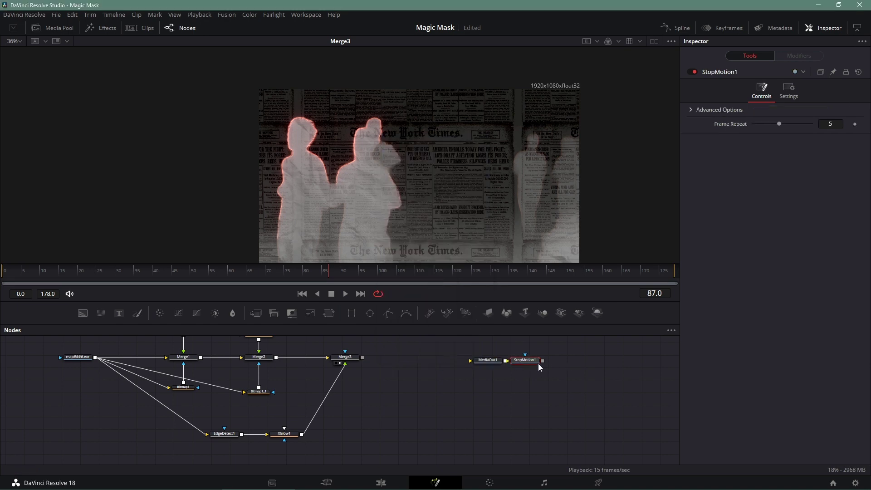
{"action": "left_click_drag", "start_coordinate": [533, 361], "coordinate": [419, 361]}
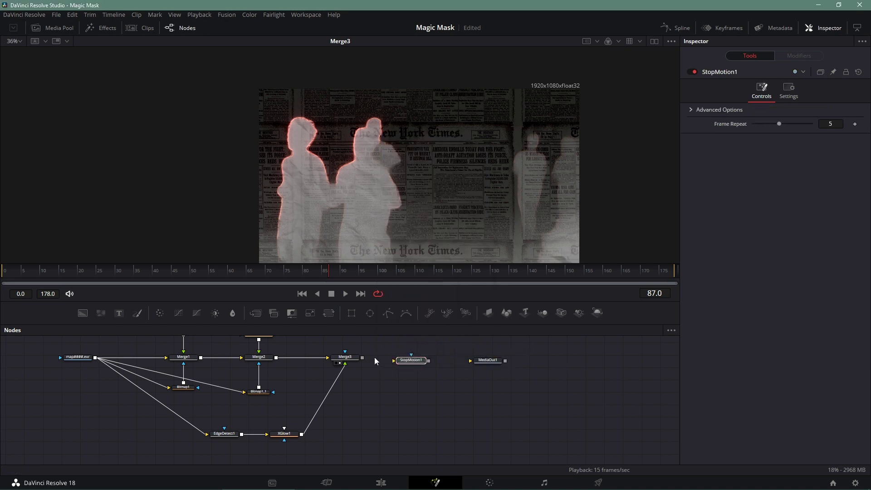
{"action": "left_click_drag", "start_coordinate": [363, 358], "coordinate": [399, 360]}
{"action": "key", "text": "1"}
{"action": "key", "text": "space"}
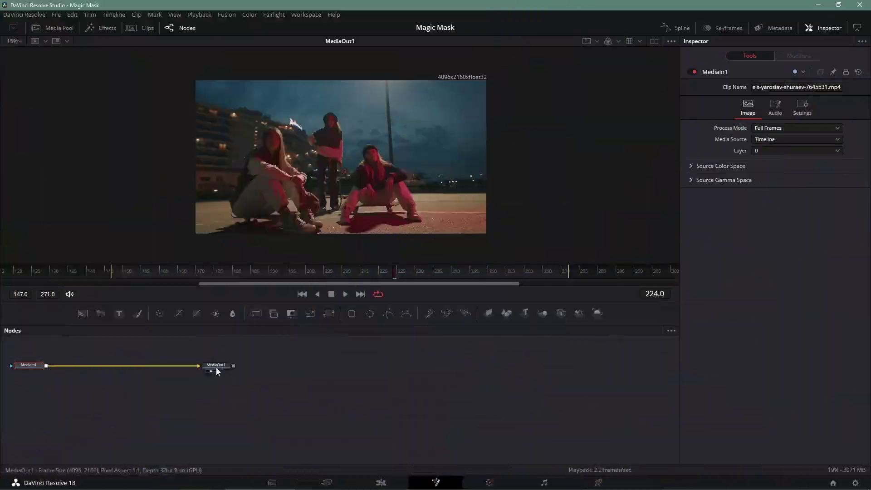
Insert a False Color node between MediaIn1 and MediaOut1.
{"action": "left_click_drag", "start_coordinate": [218, 369], "coordinate": [344, 371]}
{"action": "left_click", "coordinate": [176, 413]}
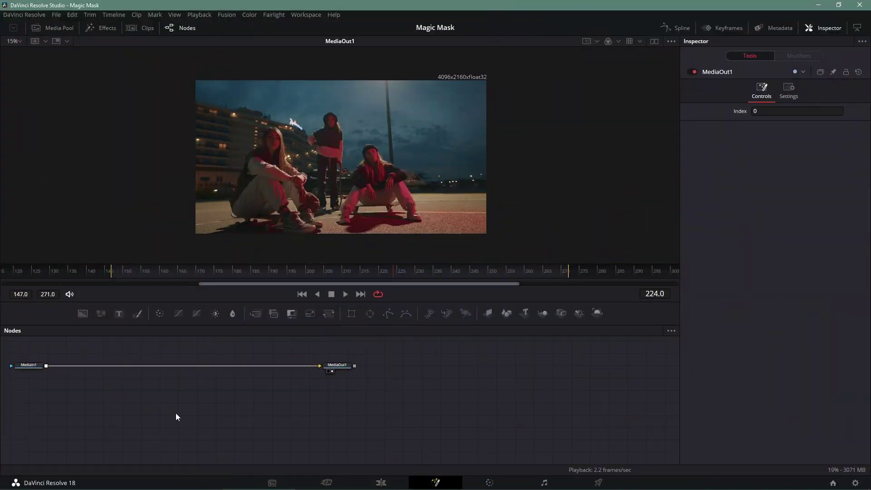
{"action": "key", "text": "shift+space"}
{"action": "type", "text": "False Color"}
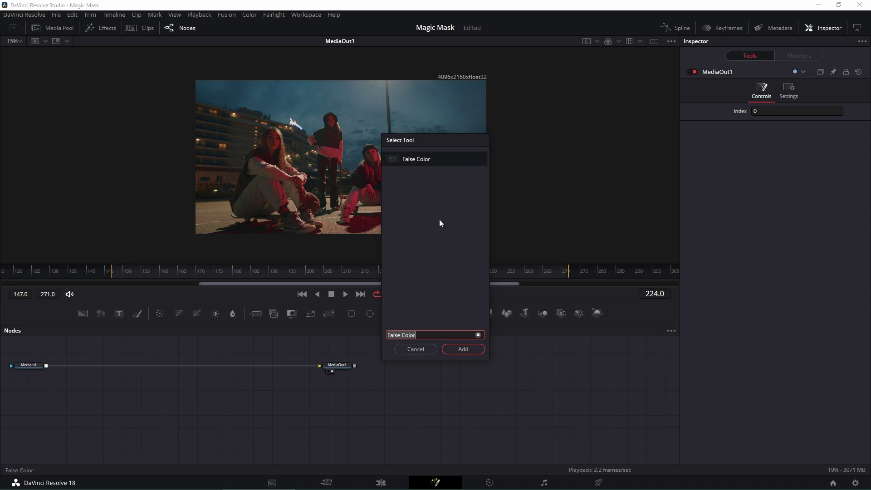
{"action": "left_click", "coordinate": [464, 349]}
{"action": "left_click_drag", "start_coordinate": [175, 414], "coordinate": [93, 366]}
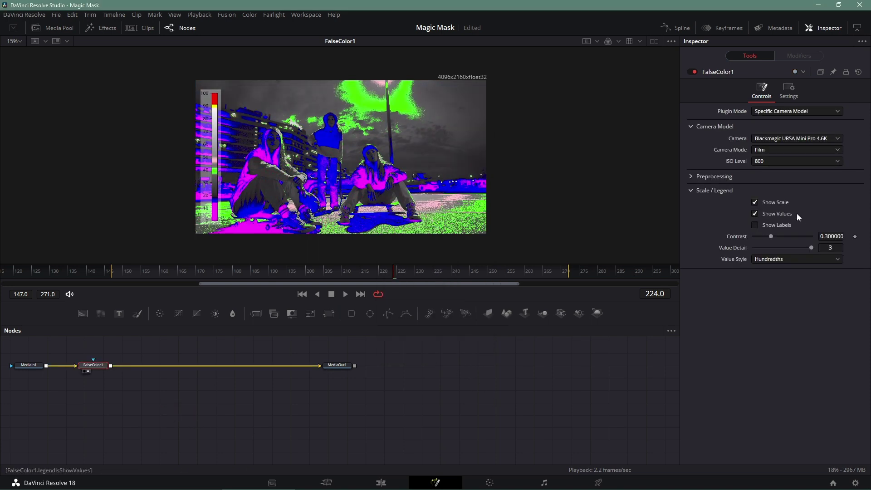
Hide FalseColor1's scale legend and switch its Plugin Mode to Creative.
{"action": "left_click", "coordinate": [768, 203]}
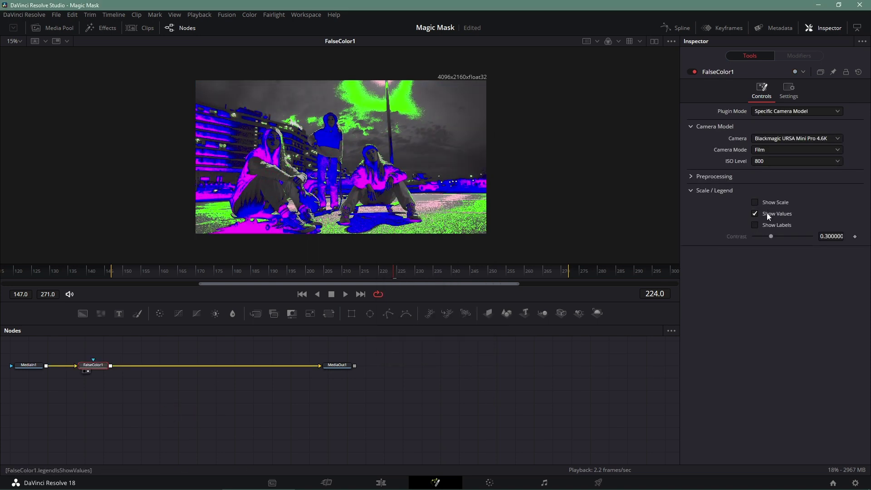
{"action": "left_click", "coordinate": [789, 111]}
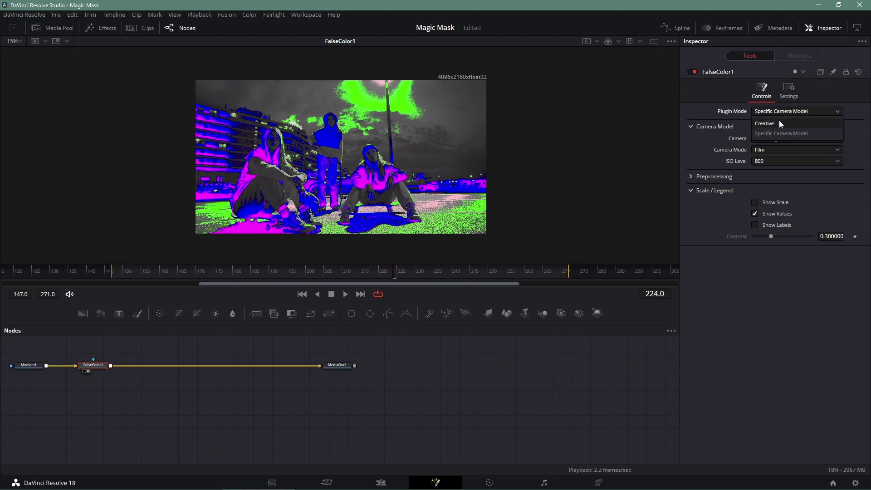
{"action": "left_click", "coordinate": [780, 121]}
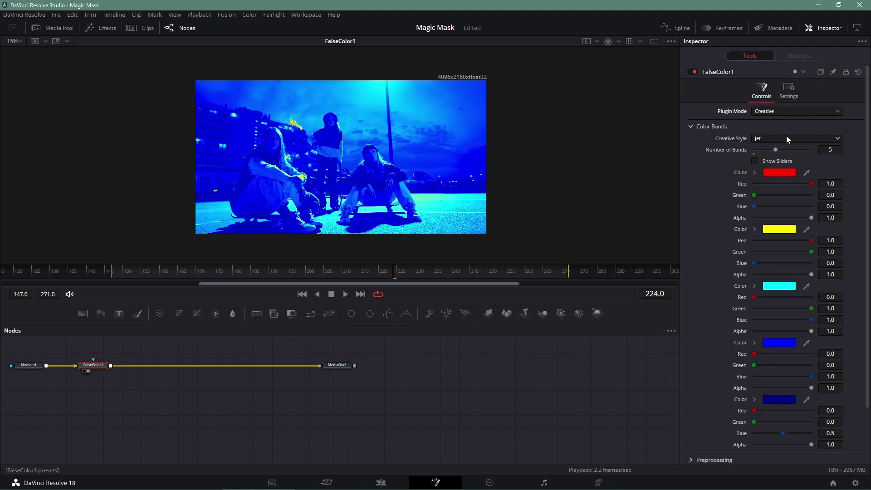
{"action": "left_click", "coordinate": [785, 136]}
Choose the 5 Bands creative style and make the darkest band black.
{"action": "left_click", "coordinate": [775, 180]}
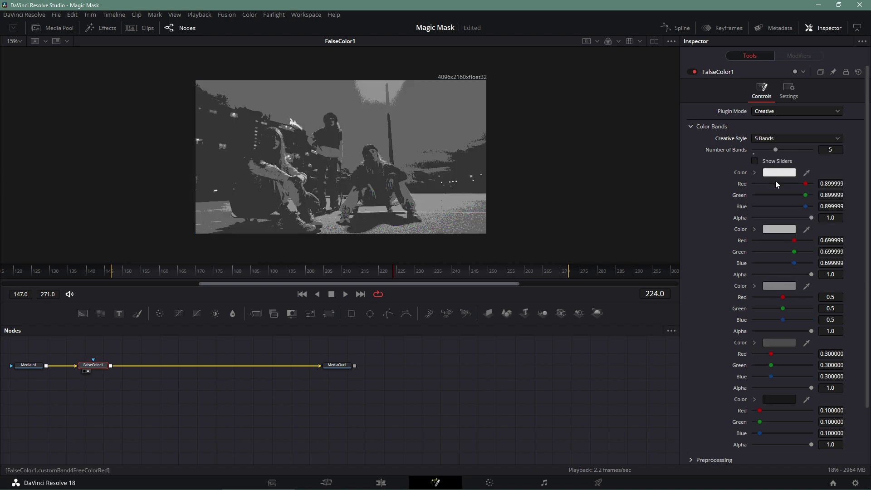
{"action": "scroll", "coordinate": [781, 272], "scroll_direction": "down", "scroll_amount": 2}
{"action": "left_click", "coordinate": [780, 346]}
{"action": "left_click", "coordinate": [326, 182]}
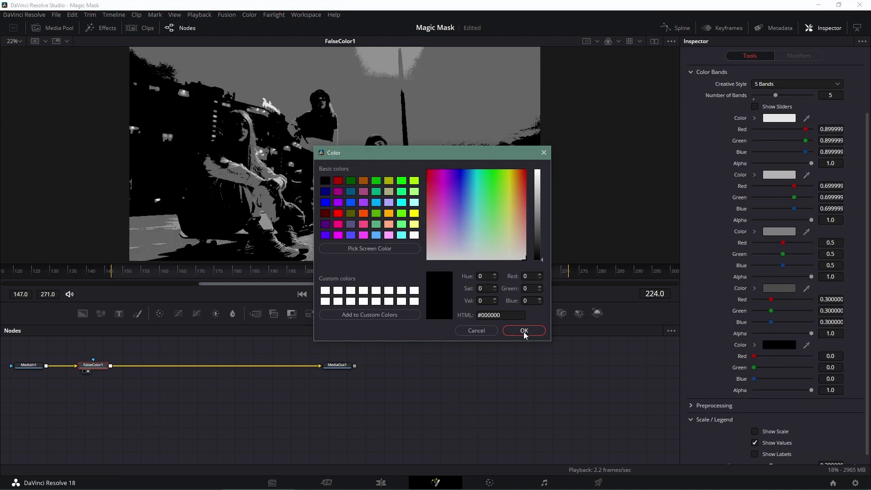
{"action": "left_click", "coordinate": [523, 330]}
Colour the fourth band red, the third band blue and the first band white.
{"action": "left_click", "coordinate": [778, 288]}
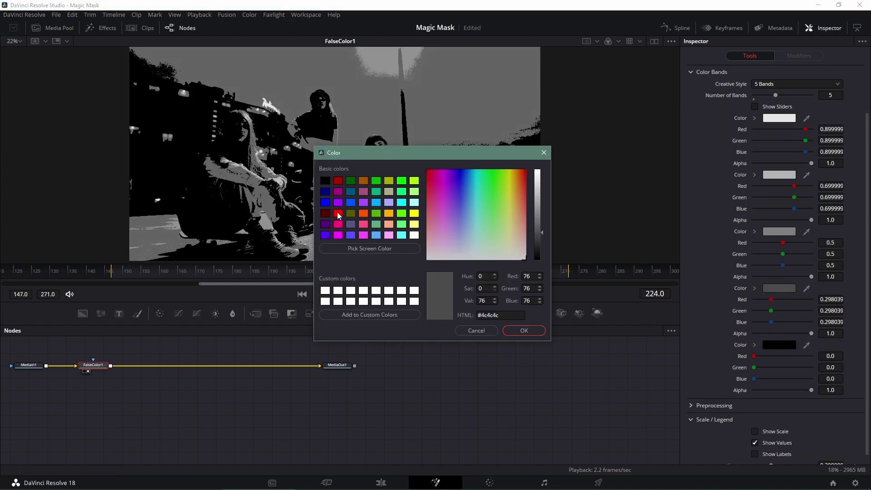
{"action": "left_click", "coordinate": [476, 330]}
{"action": "mouse_move", "coordinate": [771, 311]}
{"action": "left_mouse_down"}
{"action": "mouse_move", "coordinate": [753, 310]}
{"action": "mouse_move", "coordinate": [753, 322]}
{"action": "mouse_move", "coordinate": [812, 300]}
{"action": "left_mouse_up"}
{"action": "mouse_move", "coordinate": [782, 266]}
{"action": "left_mouse_down"}
{"action": "mouse_move", "coordinate": [812, 266]}
{"action": "mouse_move", "coordinate": [752, 254]}
{"action": "mouse_move", "coordinate": [753, 242]}
{"action": "left_mouse_up"}
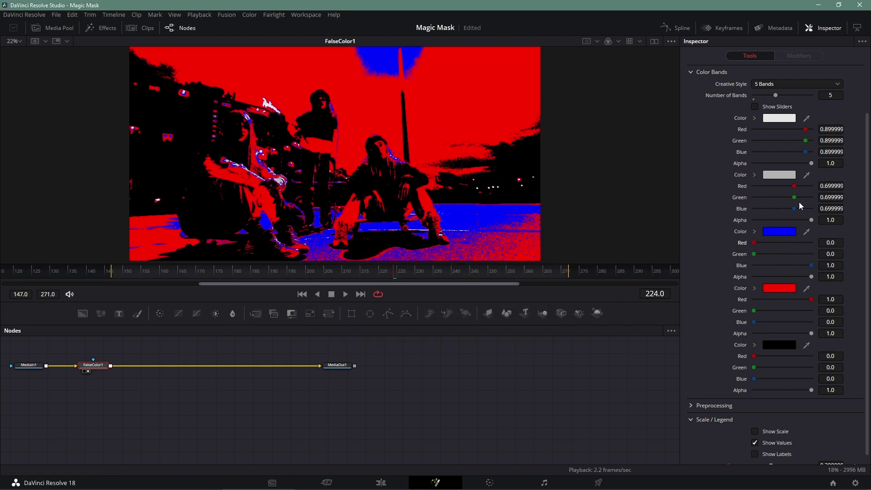
{"action": "mouse_move", "coordinate": [794, 197]}
{"action": "left_mouse_down"}
{"action": "mouse_move", "coordinate": [813, 197]}
{"action": "mouse_move", "coordinate": [753, 209]}
{"action": "mouse_move", "coordinate": [753, 186]}
{"action": "left_mouse_up"}
{"action": "left_click", "coordinate": [779, 118]}
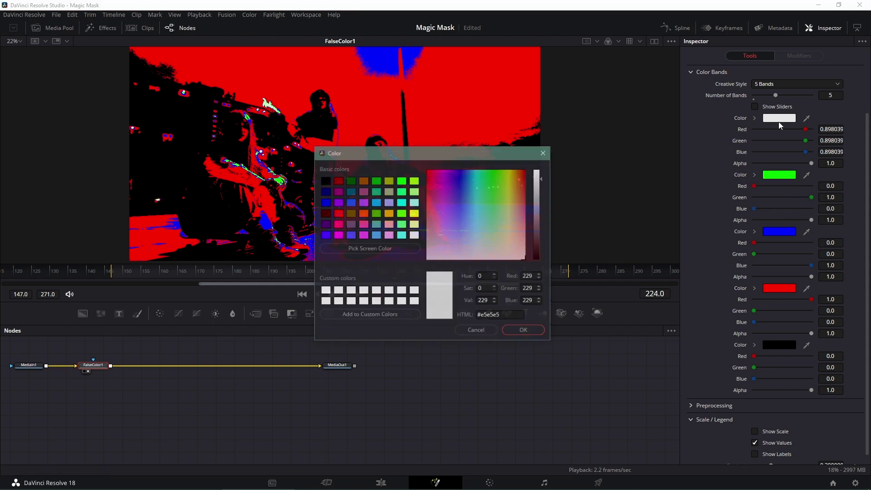
{"action": "left_click", "coordinate": [414, 235]}
{"action": "left_click", "coordinate": [524, 330]}
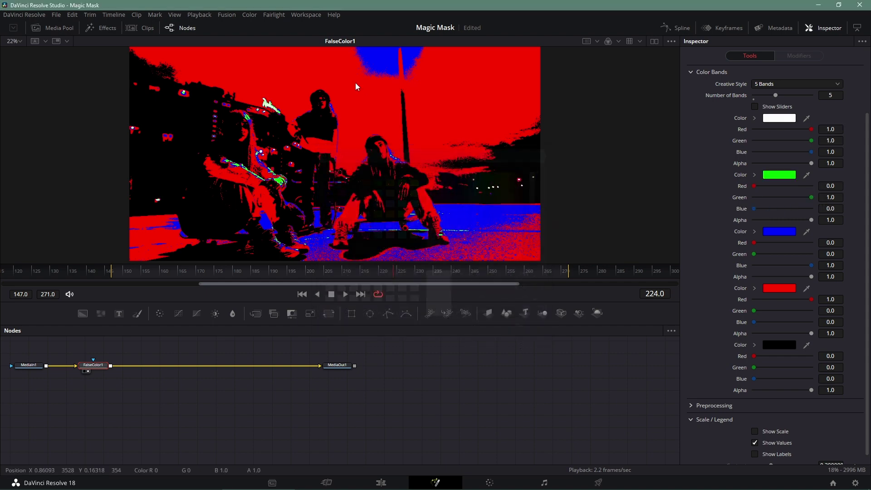
Set Preprocessing to Black Level -0.016, White Level 0.38 and Gamma 1.435.
{"action": "left_click", "coordinate": [693, 405]}
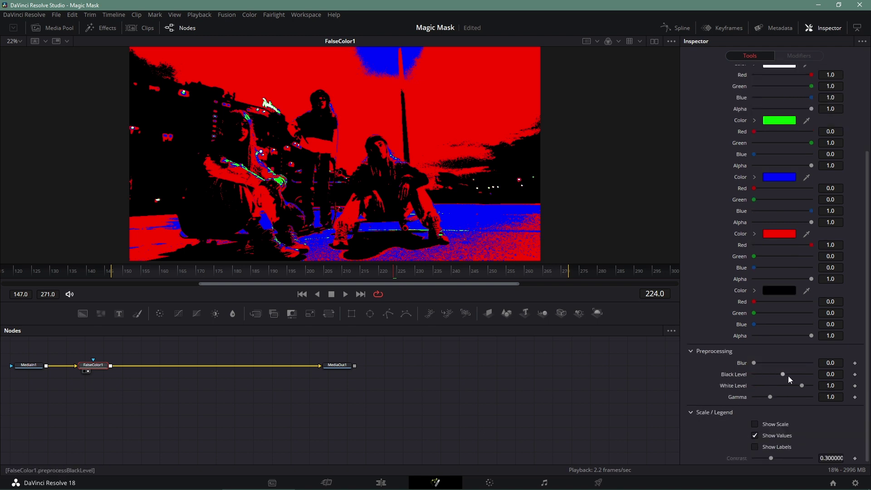
{"action": "mouse_move", "coordinate": [786, 374]}
{"action": "left_mouse_down"}
{"action": "mouse_move", "coordinate": [793, 386]}
{"action": "mouse_move", "coordinate": [780, 398]}
{"action": "left_mouse_up"}
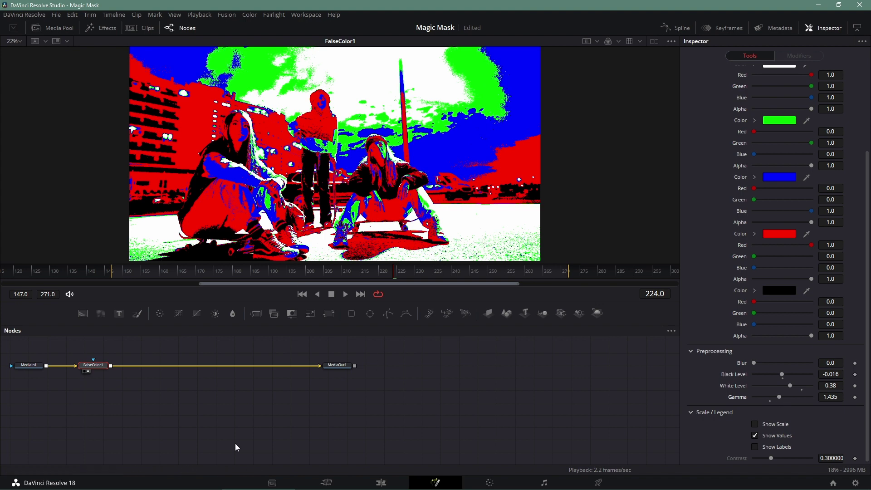
{"action": "left_click", "coordinate": [59, 28]}
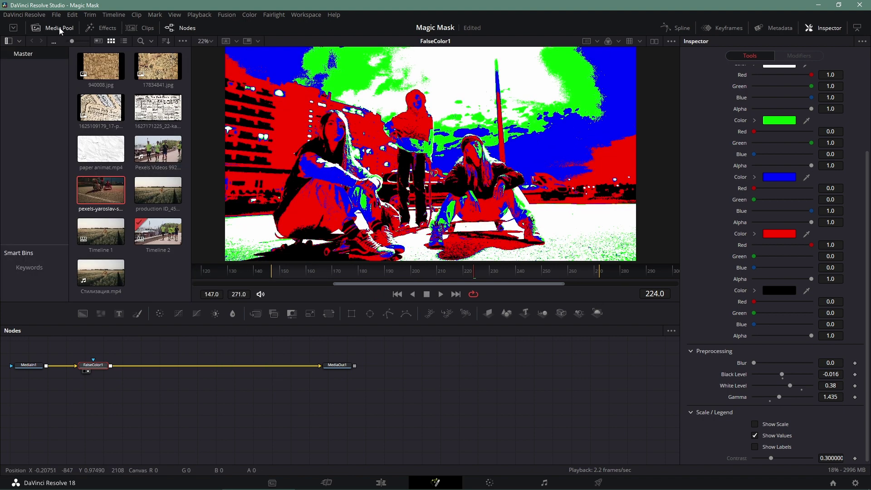
Add three texture images, including 940008.jpg, and connect each one to Merge1, Merge2 or Merge3.
{"action": "left_click_drag", "start_coordinate": [150, 109], "coordinate": [179, 352]}
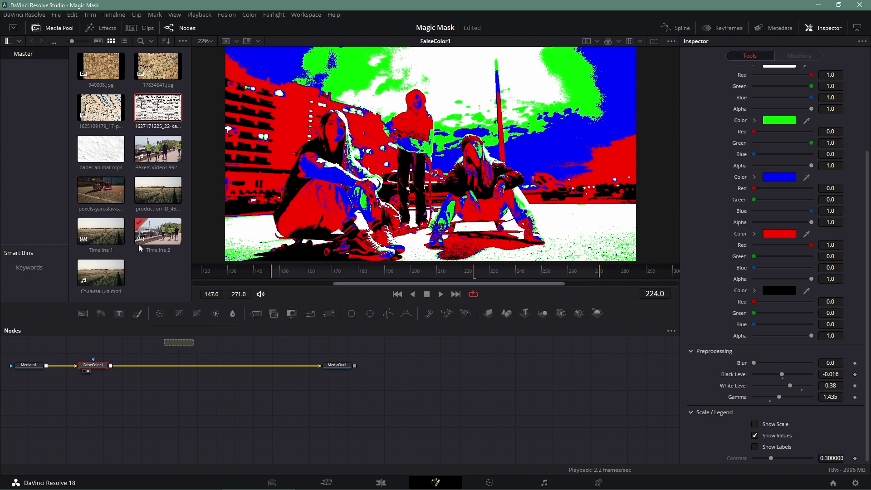
{"action": "left_click_drag", "start_coordinate": [105, 109], "coordinate": [250, 352]}
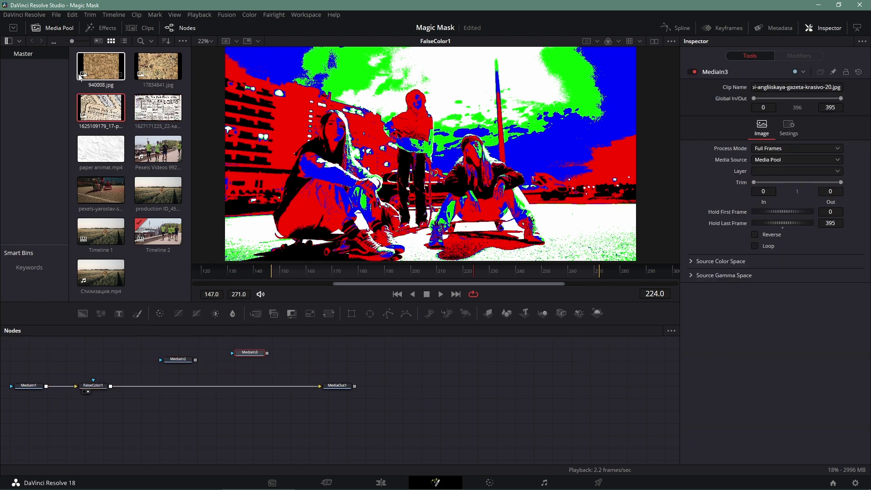
{"action": "left_click_drag", "start_coordinate": [101, 66], "coordinate": [315, 355]}
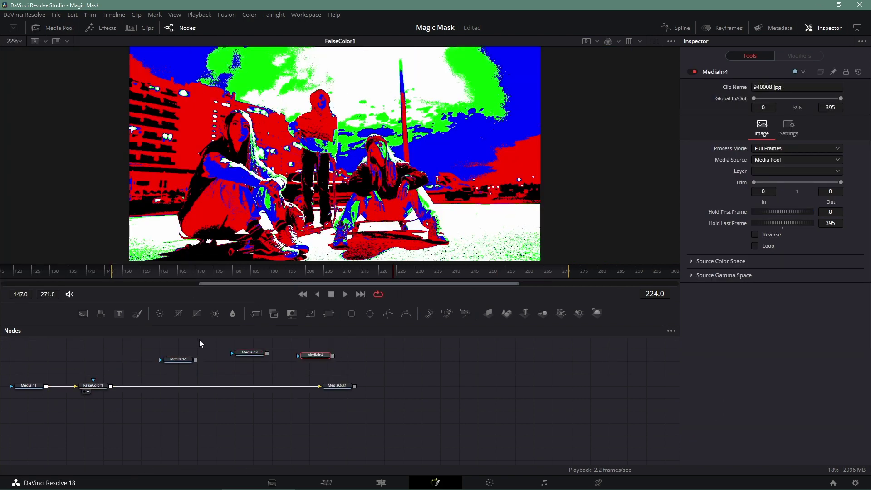
{"action": "left_click", "coordinate": [256, 320]}
{"action": "left_click", "coordinate": [256, 321]}
{"action": "left_click", "coordinate": [256, 321]}
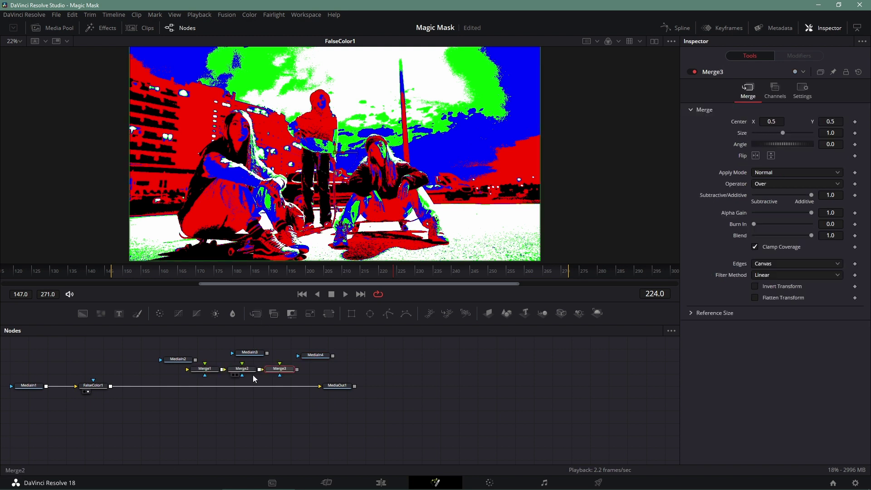
{"action": "left_click_drag", "start_coordinate": [178, 357], "coordinate": [164, 391]}
{"action": "mouse_move", "coordinate": [261, 364]}
{"action": "left_mouse_down"}
{"action": "mouse_move", "coordinate": [234, 356]}
{"action": "mouse_move", "coordinate": [235, 401]}
{"action": "mouse_move", "coordinate": [234, 391]}
{"action": "left_mouse_up"}
{"action": "mouse_move", "coordinate": [329, 366]}
{"action": "left_mouse_down"}
{"action": "mouse_move", "coordinate": [292, 356]}
{"action": "mouse_move", "coordinate": [297, 391]}
{"action": "left_mouse_up"}
Set Merge1 Edges to Wrap so the newspaper texture tiles.
{"action": "left_click", "coordinate": [165, 397]}
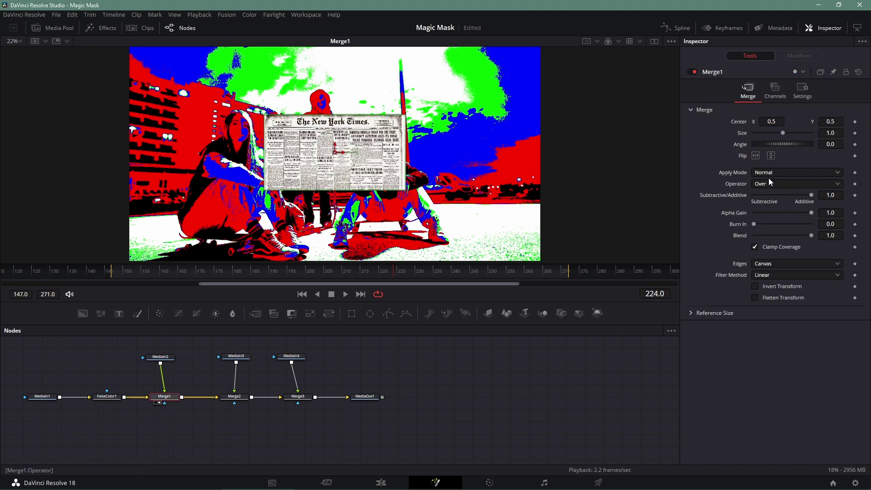
{"action": "left_click", "coordinate": [773, 265]}
{"action": "left_click", "coordinate": [766, 275]}
{"action": "left_click_drag", "start_coordinate": [161, 357], "coordinate": [176, 354]}
{"action": "left_click", "coordinate": [297, 396]}
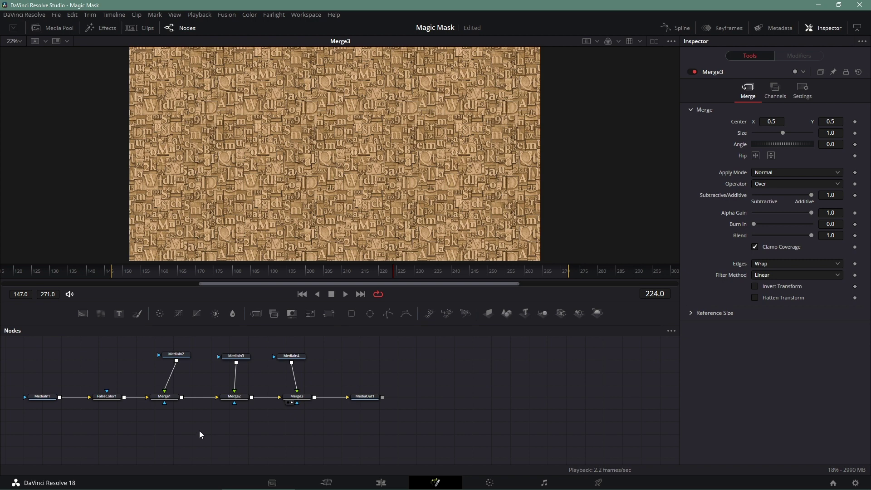
Add a Bitmap mask from FalseColor1 on the Red channel into Merge1's mask.
{"action": "key", "text": "shift+space"}
{"action": "type", "text": "bitmap"}
{"action": "key", "text": "Return"}
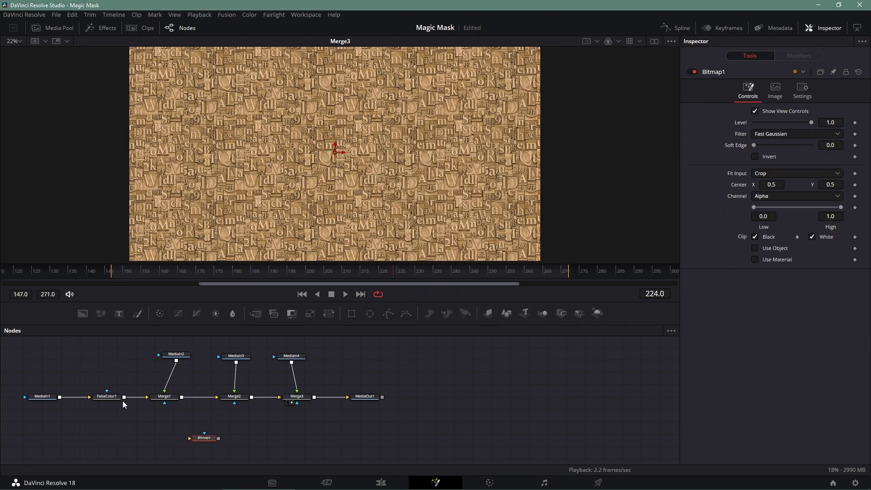
{"action": "left_click_drag", "start_coordinate": [124, 397], "coordinate": [185, 435]}
{"action": "key", "text": "1"}
{"action": "left_click", "coordinate": [779, 173]}
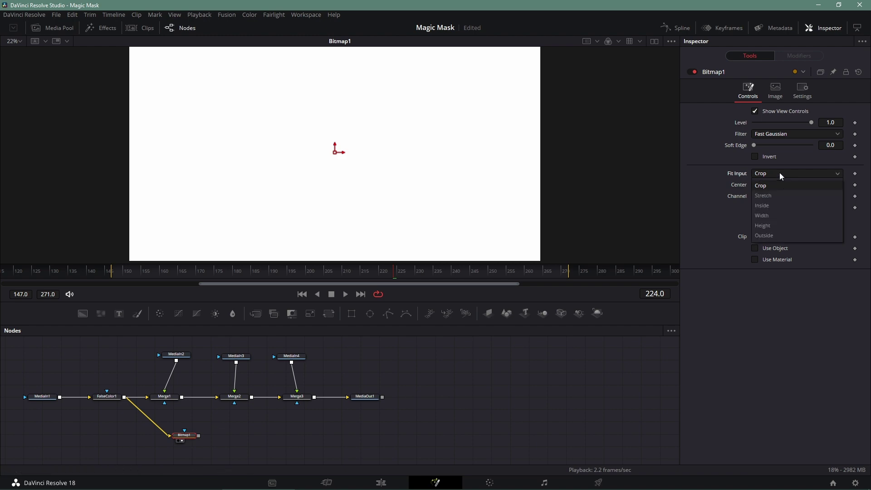
{"action": "key", "text": "Escape"}
{"action": "left_click", "coordinate": [771, 196]}
{"action": "left_click", "coordinate": [767, 211]}
{"action": "mouse_move", "coordinate": [183, 435]}
{"action": "left_mouse_down"}
{"action": "mouse_move", "coordinate": [163, 434]}
{"action": "mouse_move", "coordinate": [165, 403]}
{"action": "left_mouse_up"}
{"action": "key", "text": "1"}
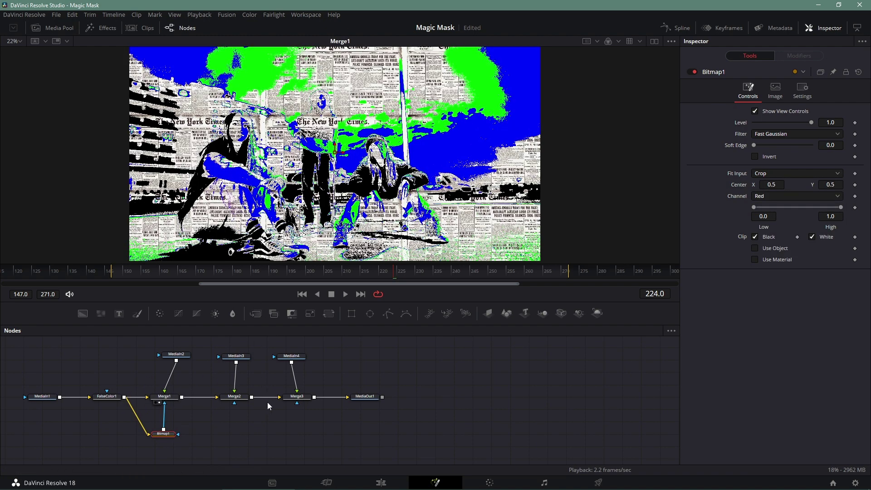
Duplicate the bitmap as a Blue-channel mask for Merge2.
{"action": "key", "text": "ctrl+c"}
{"action": "key", "text": "ctrl+v"}
{"action": "left_click_drag", "start_coordinate": [124, 397], "coordinate": [207, 435]}
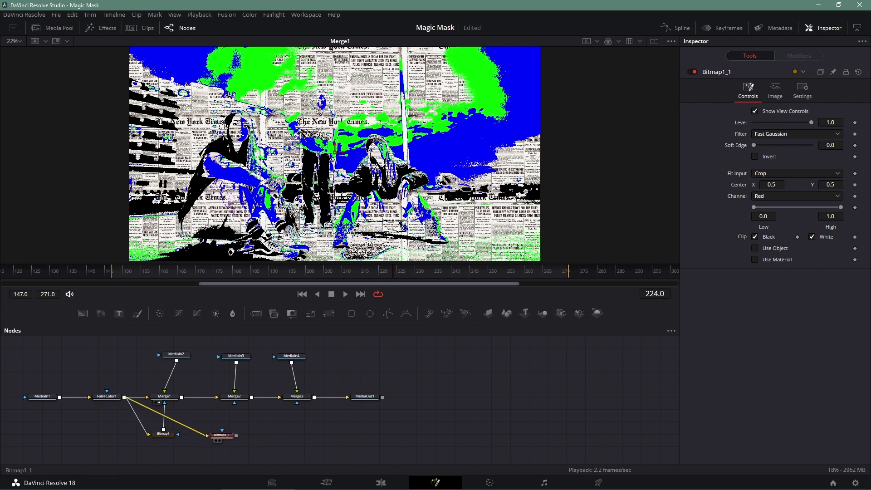
{"action": "key", "text": "1"}
{"action": "left_click", "coordinate": [762, 197]}
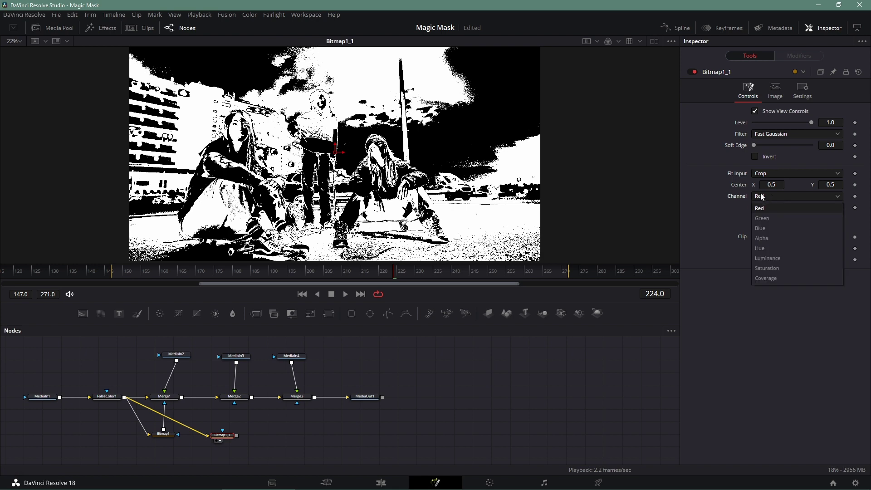
{"action": "left_click", "coordinate": [760, 228]}
{"action": "left_click_drag", "start_coordinate": [237, 436], "coordinate": [235, 402]}
{"action": "left_click", "coordinate": [226, 402]}
Add a third bitmap copy on the Green channel as Merge3's mask.
{"action": "key", "text": "ctrl+c"}
{"action": "key", "text": "ctrl+v"}
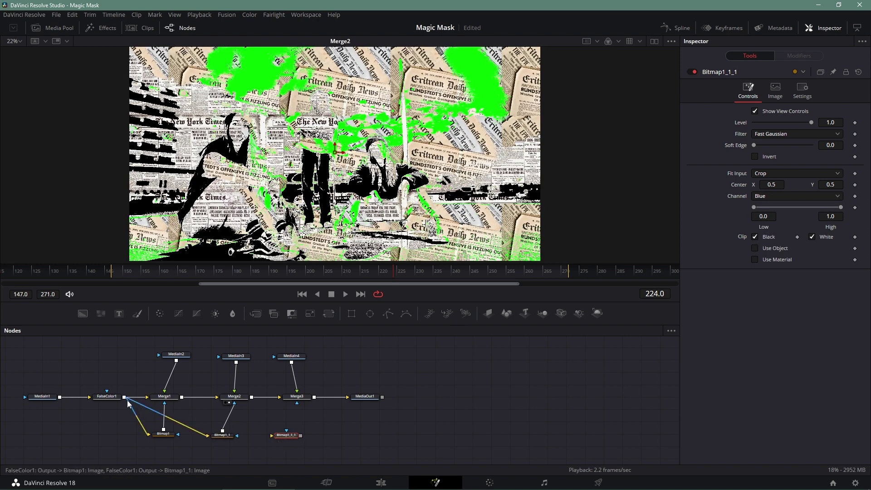
{"action": "left_click_drag", "start_coordinate": [124, 397], "coordinate": [288, 434]}
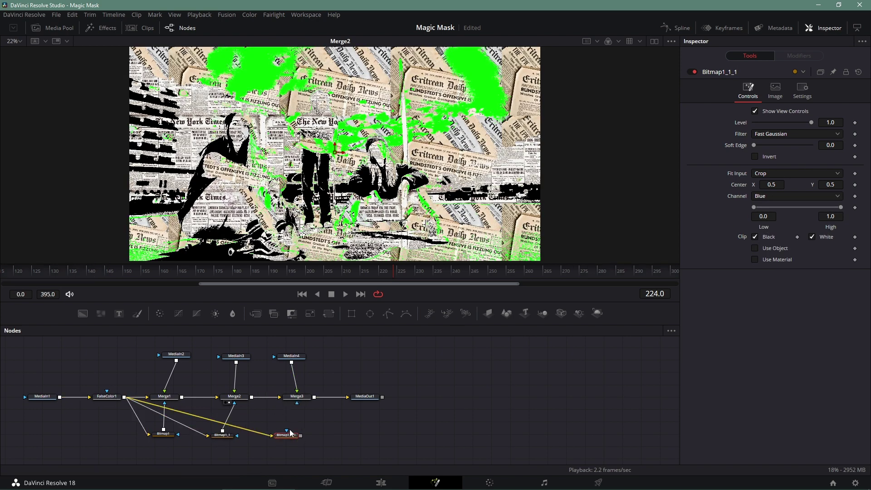
{"action": "left_click", "coordinate": [780, 196]}
{"action": "left_click", "coordinate": [766, 214]}
{"action": "left_click_drag", "start_coordinate": [298, 401], "coordinate": [306, 376]}
Add a Color Corrector to the letter texture with saturation 0.33, more contrast and gain, and lower lift.
{"action": "left_click", "coordinate": [178, 313]}
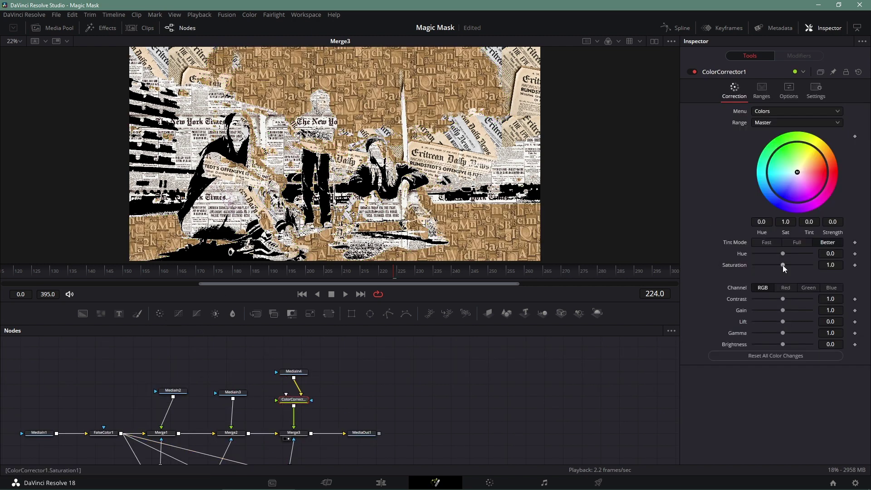
{"action": "left_click_drag", "start_coordinate": [783, 265], "coordinate": [767, 267]}
{"action": "left_click_drag", "start_coordinate": [783, 299], "coordinate": [792, 299]}
{"action": "left_click_drag", "start_coordinate": [783, 310], "coordinate": [785, 311]}
{"action": "left_click_drag", "start_coordinate": [783, 322], "coordinate": [773, 322]}
{"action": "left_click_drag", "start_coordinate": [766, 265], "coordinate": [763, 265]}
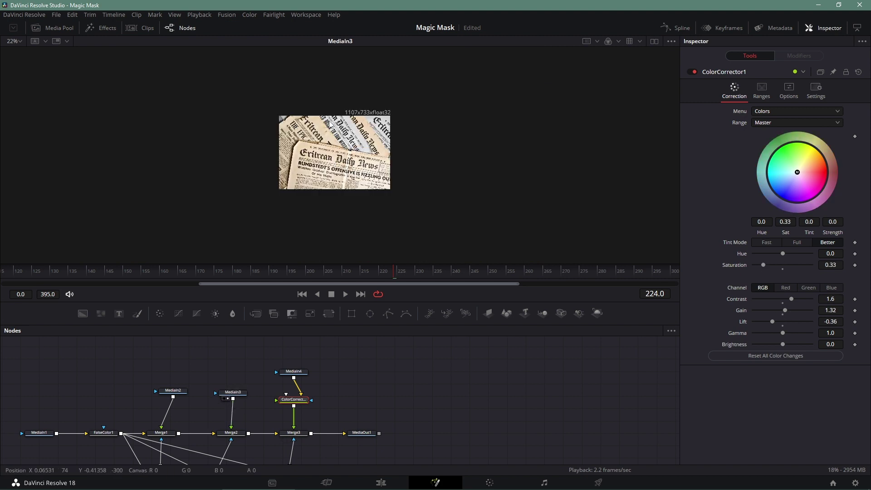
{"action": "left_click", "coordinate": [224, 439]}
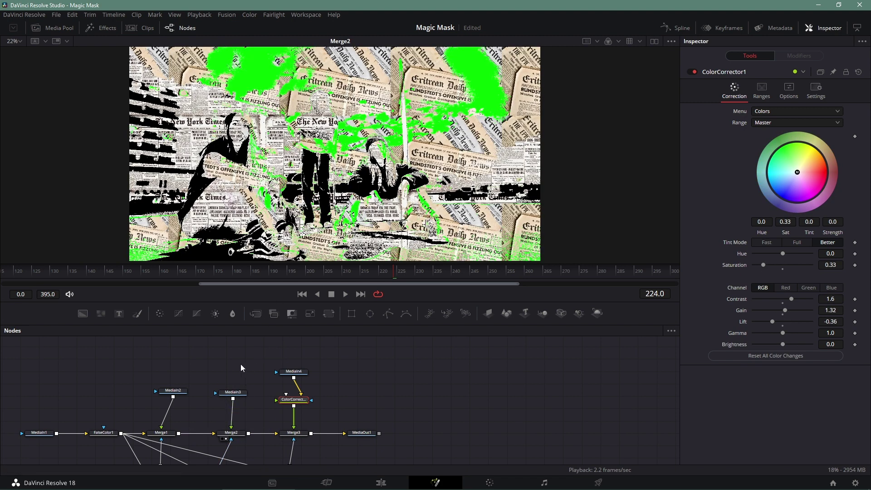
Add an Invert Color node after the MediaIn3 newspaper texture.
{"action": "left_click_drag", "start_coordinate": [233, 392], "coordinate": [231, 366]}
{"action": "key", "text": "shift+space"}
{"action": "type", "text": "bit"}
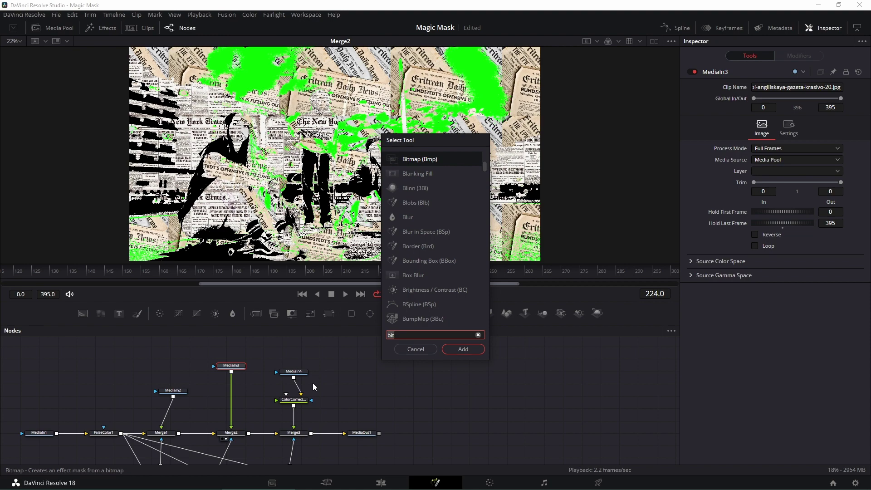
{"action": "key", "text": "BackSpace"}
{"action": "key", "text": "BackSpace"}
{"action": "key", "text": "BackSpace"}
{"action": "type", "text": "Invert Color"}
{"action": "key", "text": "Return"}
{"action": "scroll", "coordinate": [442, 244], "scroll_direction": "up", "scroll_amount": 2}
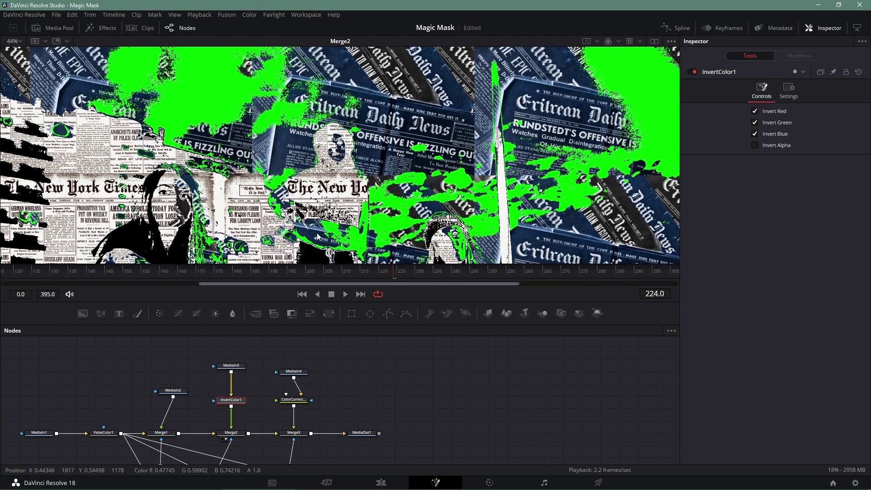
{"action": "key", "text": "1"}
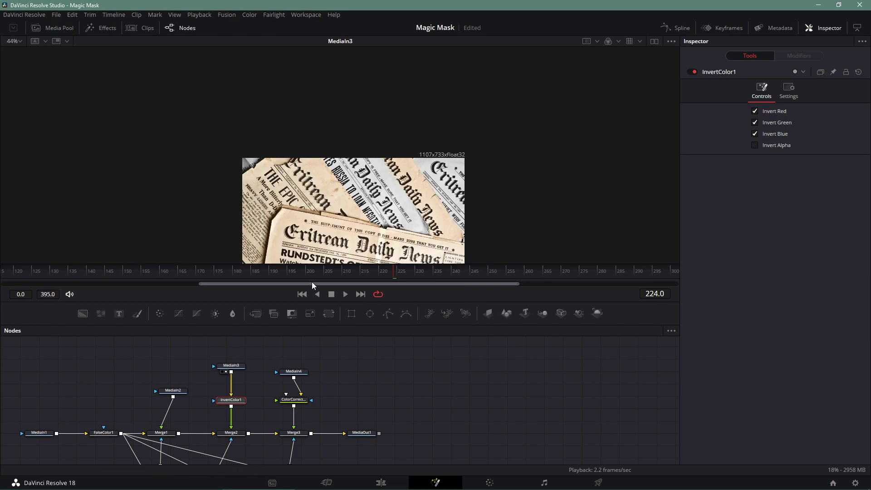
{"action": "left_click_drag", "start_coordinate": [236, 369], "coordinate": [236, 354]}
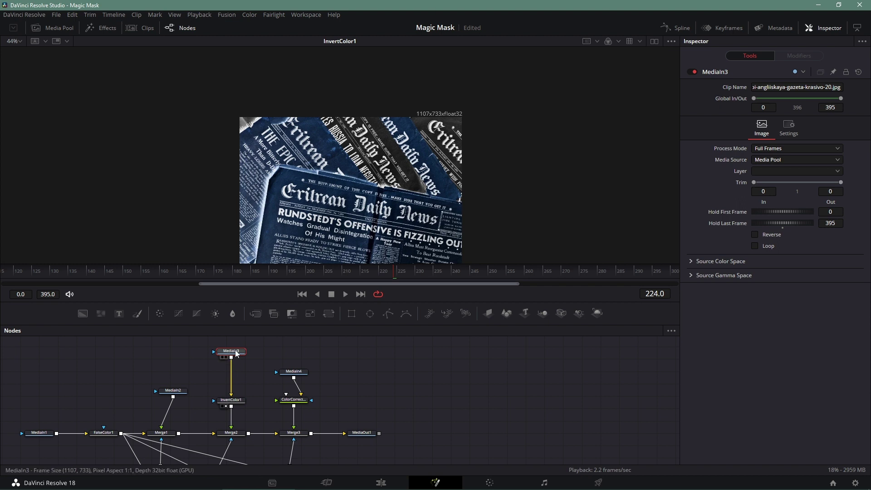
Insert a Brightness Contrast between MediaIn3 and InvertColor1 with Saturation 0.
{"action": "left_click", "coordinate": [216, 314]}
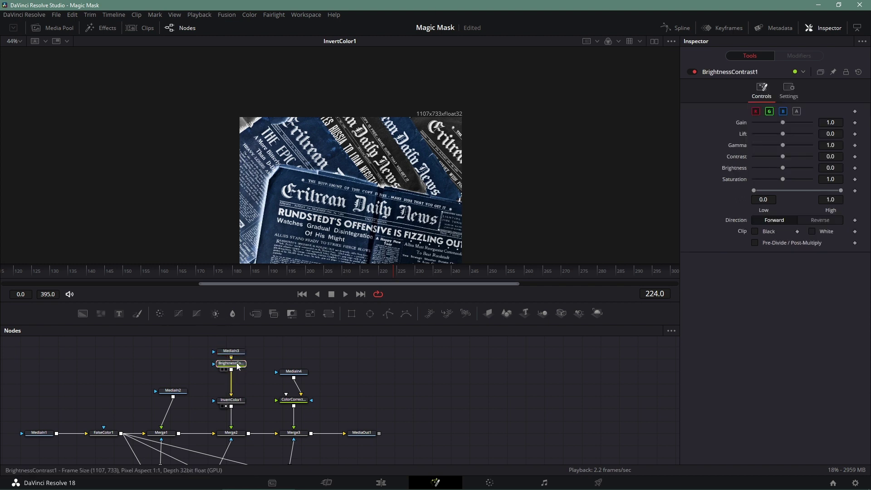
{"action": "left_click_drag", "start_coordinate": [232, 363], "coordinate": [231, 374]}
{"action": "left_click_drag", "start_coordinate": [782, 179], "coordinate": [756, 179]}
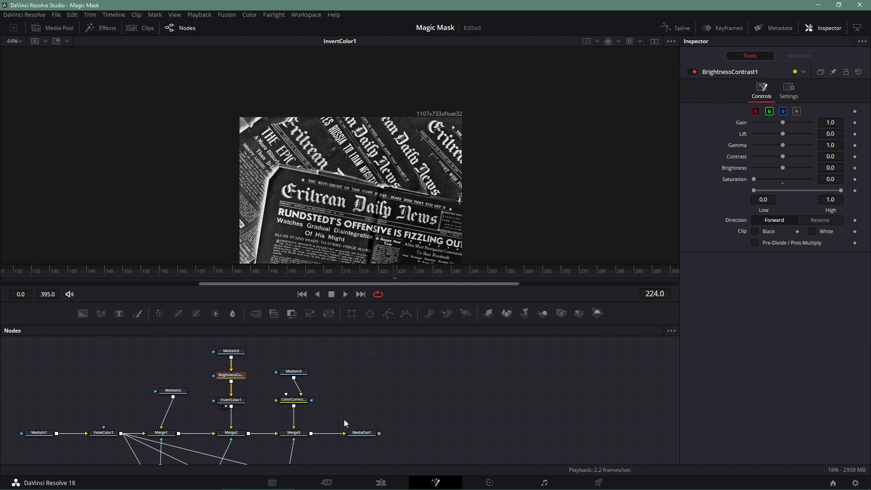
{"action": "left_click_drag", "start_coordinate": [175, 399], "coordinate": [163, 380]}
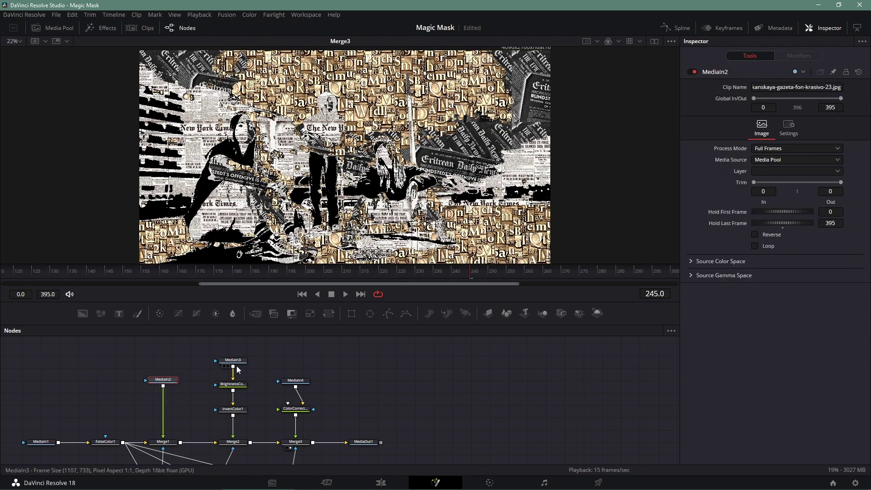
Add Transform1 after MediaIn2, drive its Center with a Shake modifier, and wrap its edges.
{"action": "left_click", "coordinate": [329, 313]}
{"action": "left_click_drag", "start_coordinate": [177, 392], "coordinate": [177, 401]}
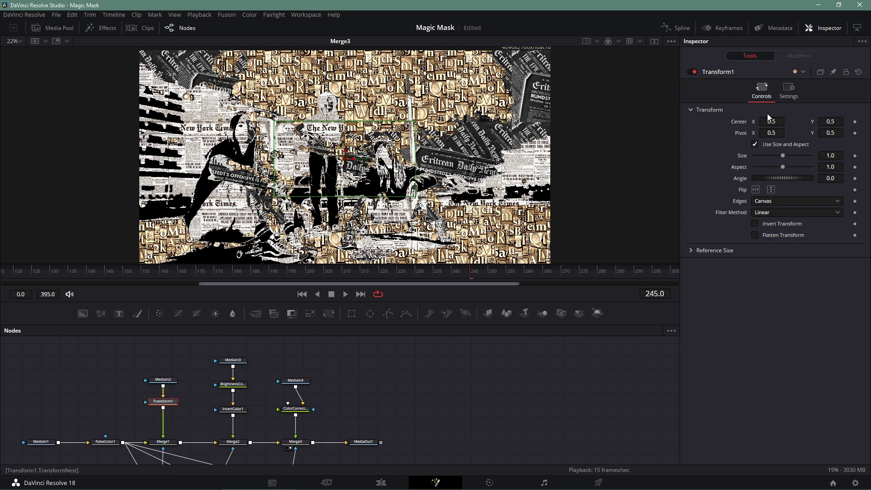
{"action": "right_click", "coordinate": [740, 121]}
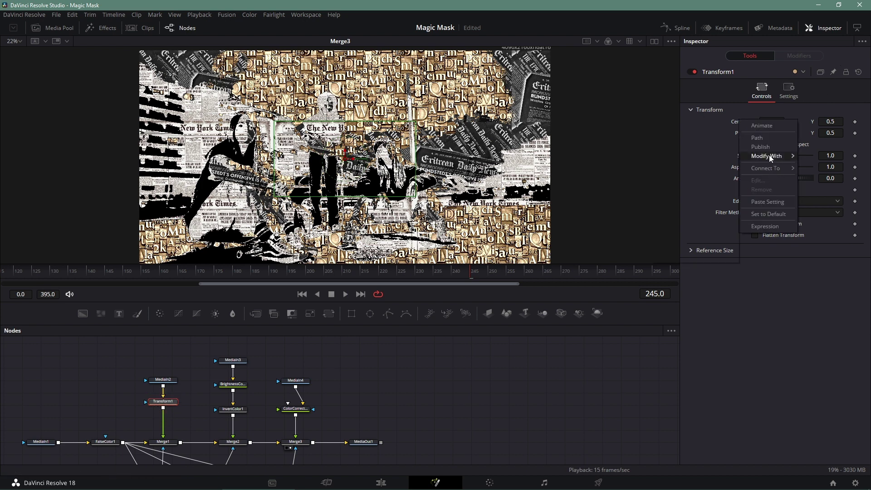
{"action": "mouse_move", "coordinate": [769, 156]}
{"action": "left_click", "coordinate": [709, 159]}
{"action": "left_click", "coordinate": [750, 55]}
{"action": "left_click", "coordinate": [771, 201]}
{"action": "left_click", "coordinate": [772, 224]}
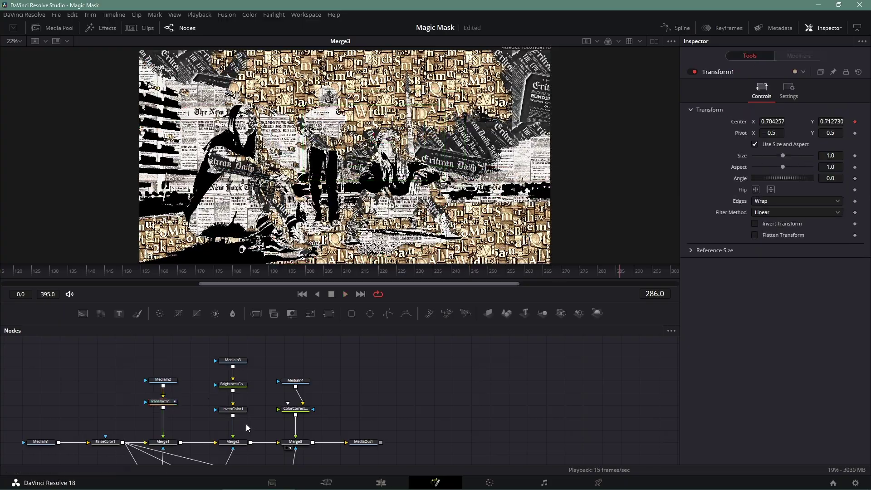
{"action": "left_click", "coordinate": [799, 56]}
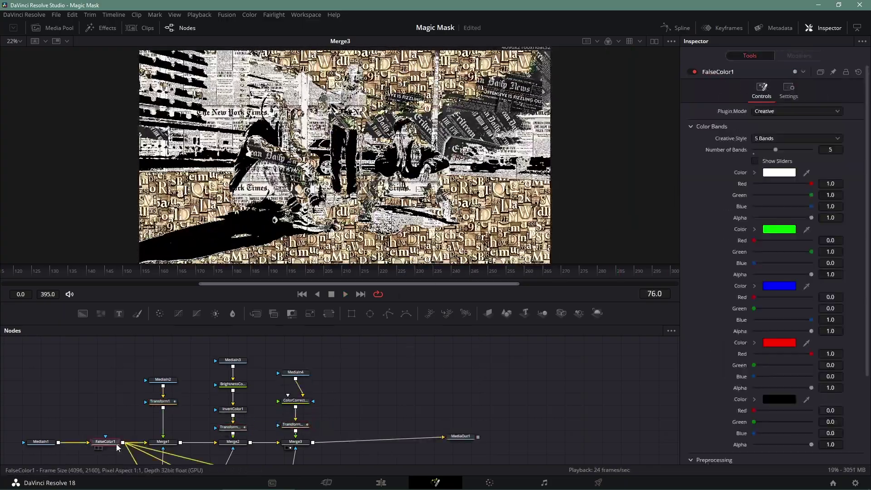
Raise FalseColor1's Black Level to 0.017 and White Level to 0.359, then preview playback.
{"action": "scroll", "coordinate": [793, 394], "scroll_direction": "down", "scroll_amount": 3}
{"action": "scroll", "coordinate": [798, 402], "scroll_direction": "down", "scroll_amount": 3}
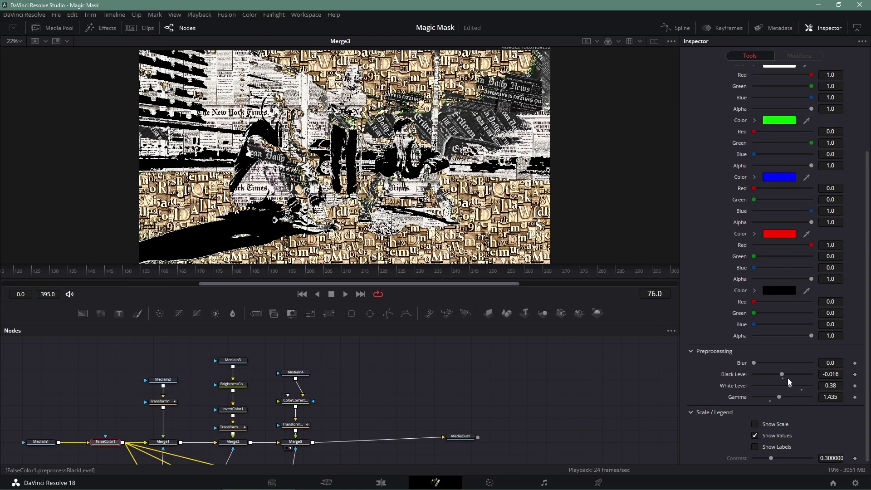
{"action": "left_click_drag", "start_coordinate": [782, 374], "coordinate": [790, 391]}
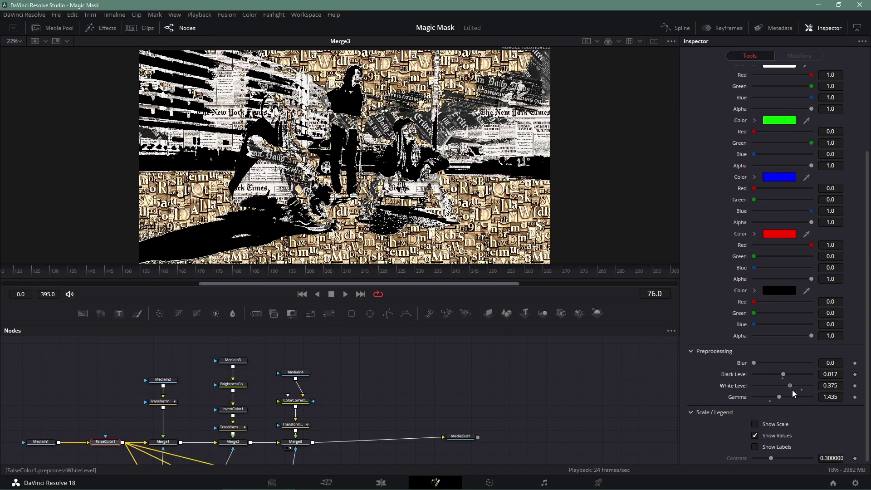
{"action": "scroll", "coordinate": [356, 166], "scroll_direction": "down", "scroll_amount": 2}
{"action": "key", "text": "space"}
{"action": "scroll", "coordinate": [350, 166], "scroll_direction": "up", "scroll_amount": 1}
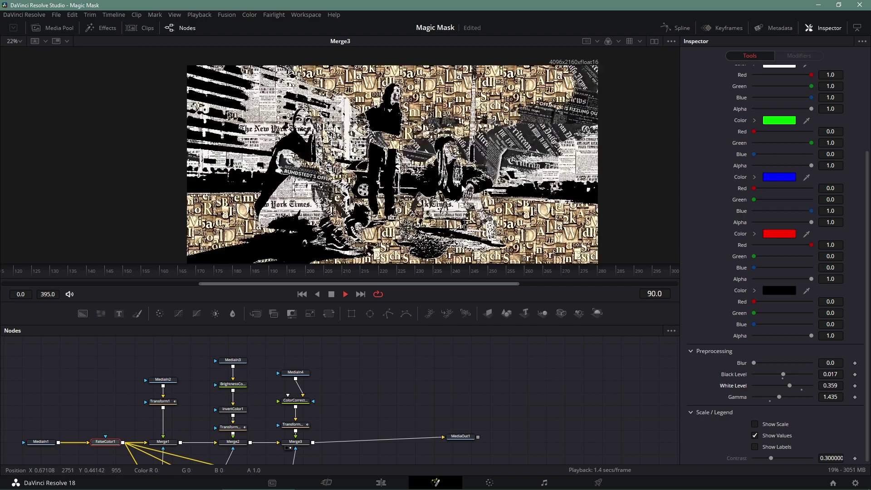
{"action": "key", "text": "space"}
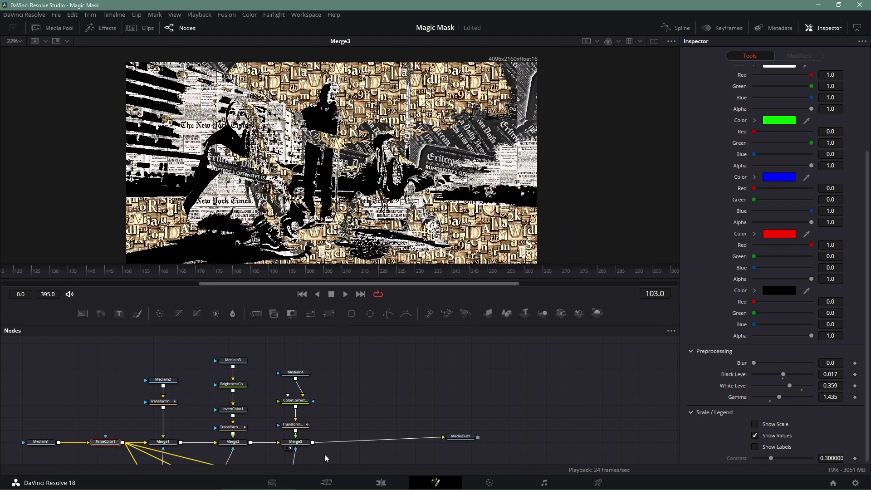
Add ColorCorrector2 after Merge3 and tint the composite blue.
{"action": "left_click", "coordinate": [295, 442]}
{"action": "left_click", "coordinate": [161, 313]}
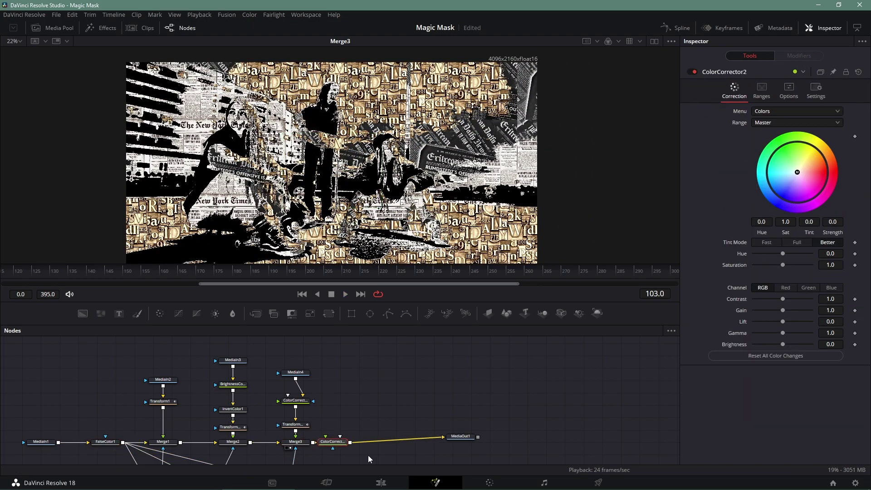
{"action": "left_click_drag", "start_coordinate": [332, 441], "coordinate": [371, 436]}
{"action": "key", "text": "1"}
{"action": "left_click_drag", "start_coordinate": [798, 172], "coordinate": [780, 178]}
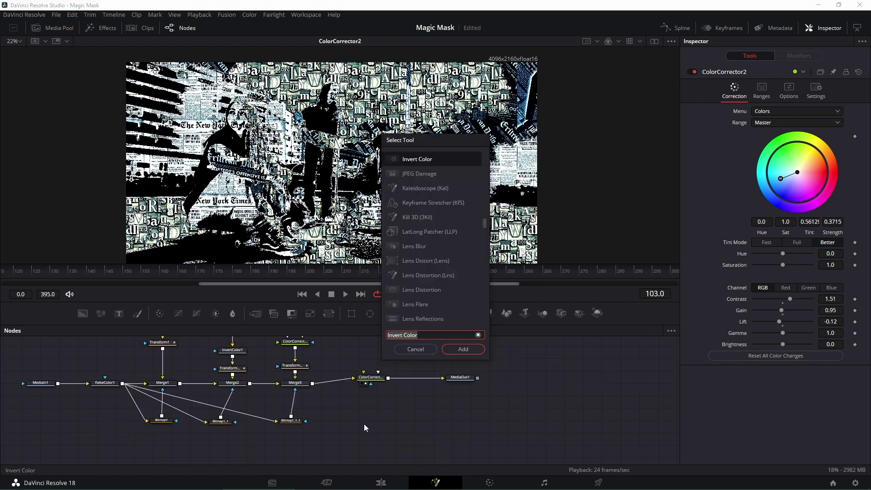
Add an Edge Detect node fed from FalseColor1 and show its edges in the viewer.
{"action": "type", "text": "edg"}
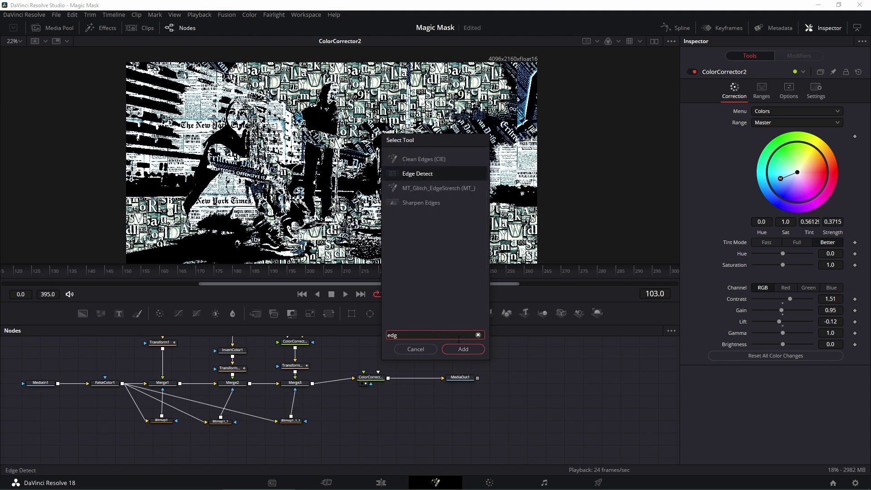
{"action": "left_click", "coordinate": [462, 353]}
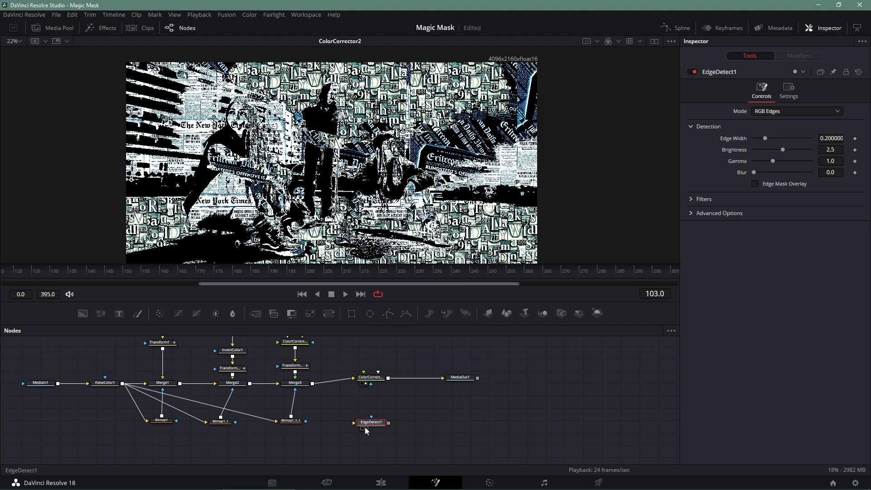
{"action": "left_click_drag", "start_coordinate": [123, 383], "coordinate": [354, 423]}
{"action": "key", "text": "1"}
Set the edge detector to Grayscale Edges with red edge colour and a thinner 0.134 width.
{"action": "left_click", "coordinate": [797, 113]}
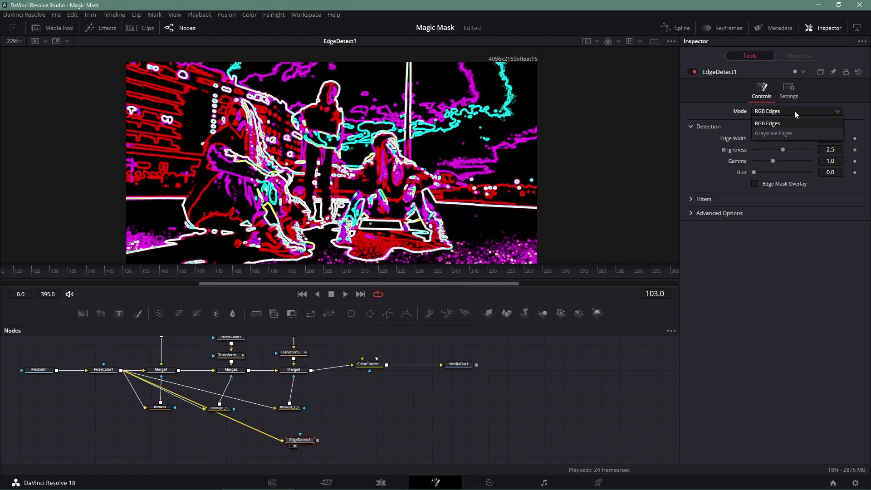
{"action": "left_click", "coordinate": [787, 132]}
{"action": "left_click", "coordinate": [780, 122]}
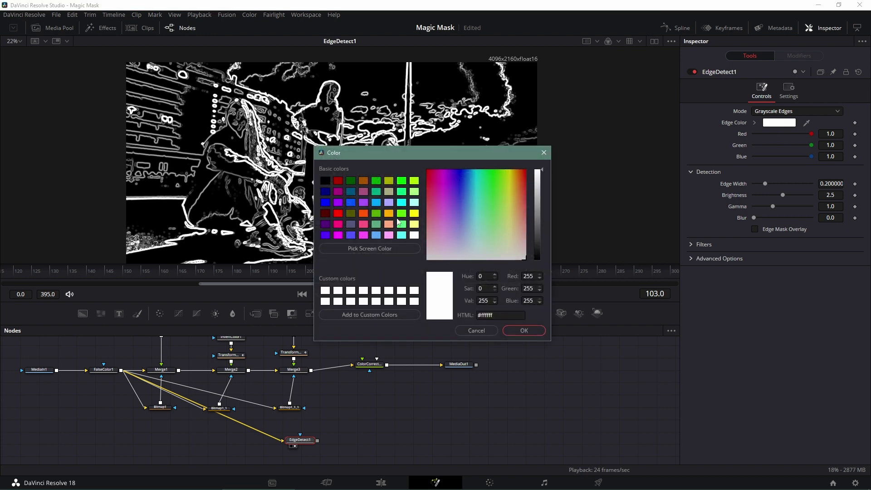
{"action": "left_click", "coordinate": [338, 213]}
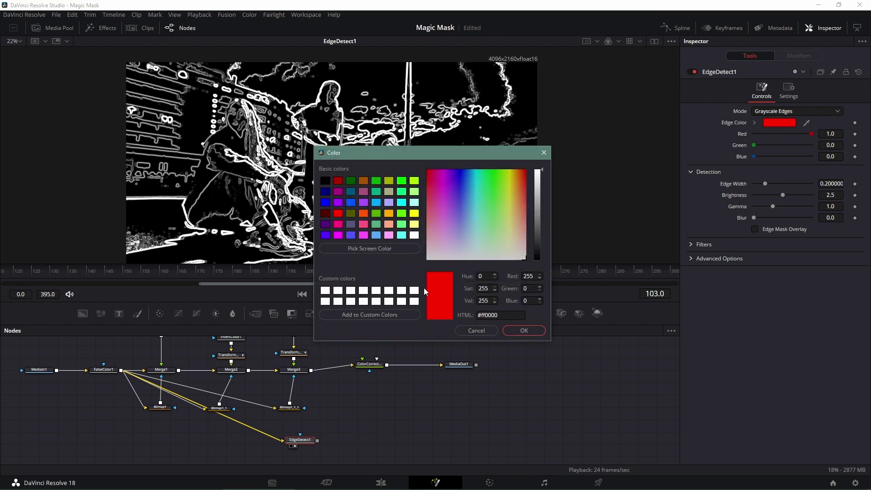
{"action": "left_click", "coordinate": [506, 330]}
{"action": "left_click_drag", "start_coordinate": [765, 184], "coordinate": [780, 198]}
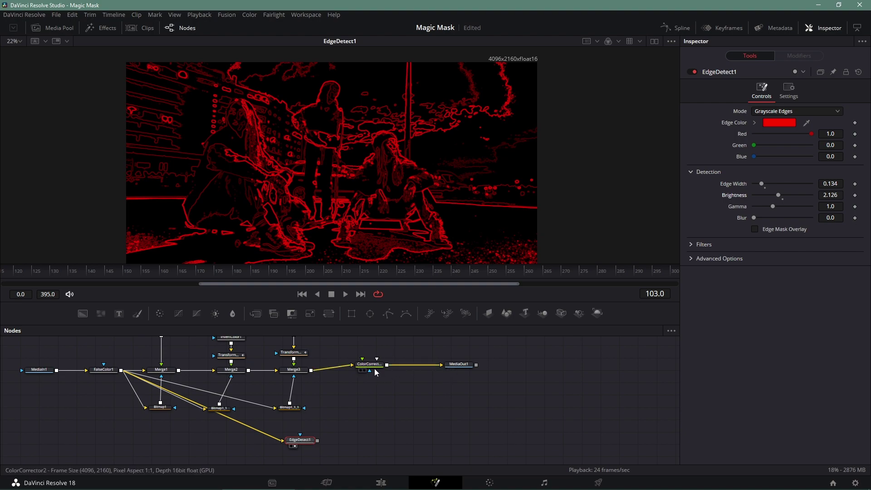
Insert Merge4 after Merge3 to screen the red edges over the composite, shifting MediaOut1 right.
{"action": "left_click_drag", "start_coordinate": [255, 313], "coordinate": [331, 370]}
{"action": "left_click", "coordinate": [323, 371]}
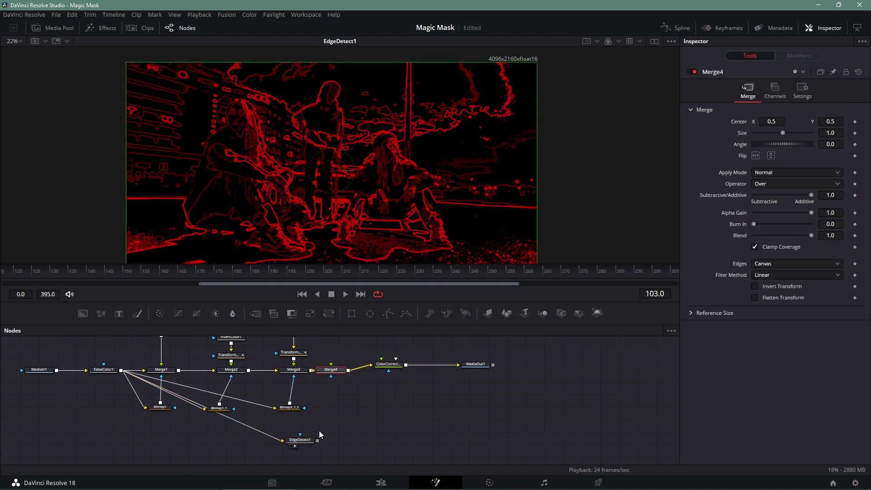
{"action": "left_click_drag", "start_coordinate": [318, 440], "coordinate": [339, 377]}
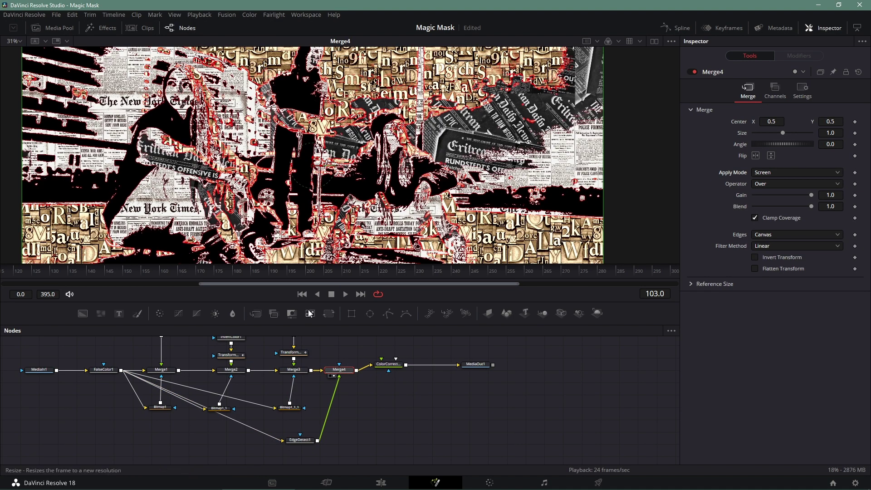
{"action": "left_click_drag", "start_coordinate": [476, 365], "coordinate": [519, 364]}
Select the final colour correction node and search for another tool starting with 's'.
{"action": "left_click", "coordinate": [390, 366]}
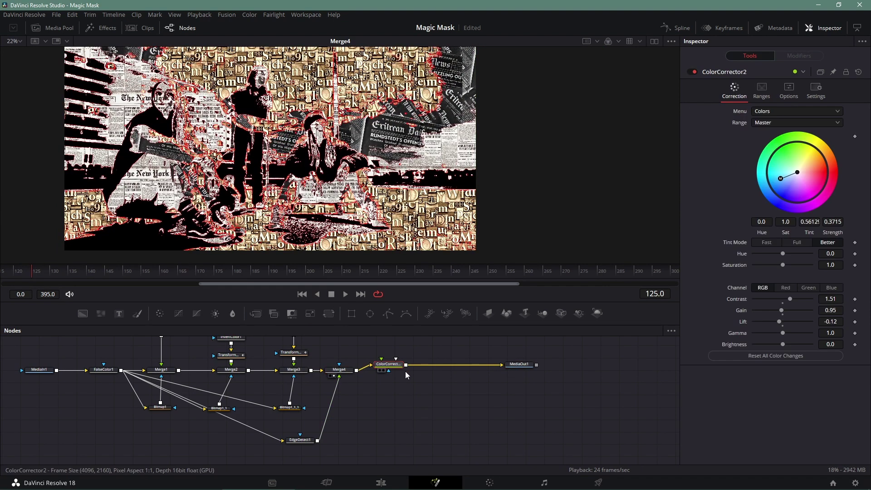
{"action": "key", "text": "shift+space"}
{"action": "type", "text": "s"}
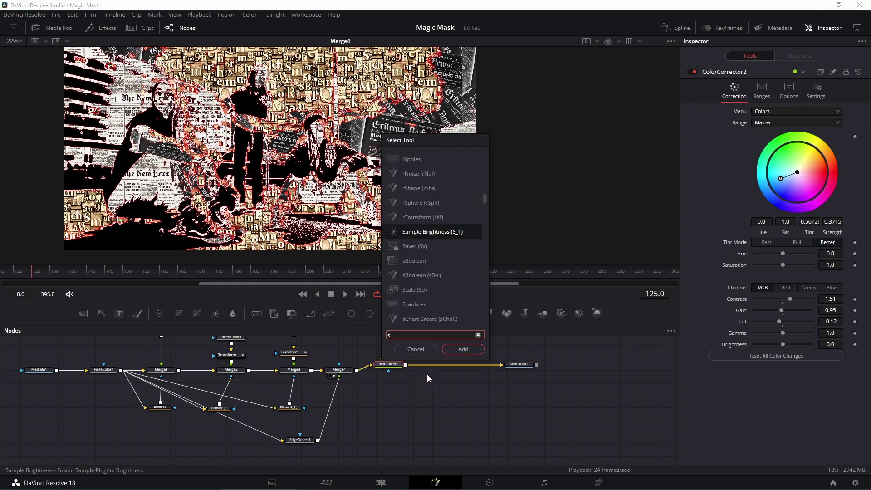